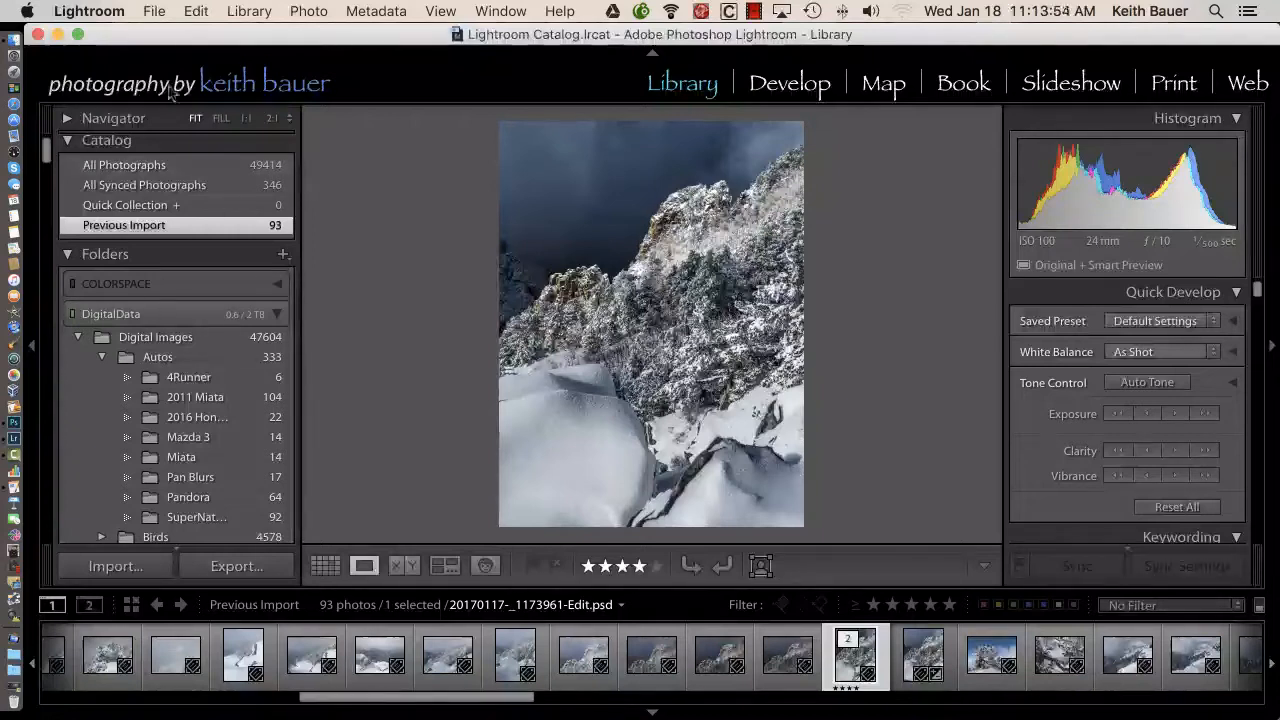
Review the Performance preferences for using Smart Previews instead of originals for image editing, and close the preferences
click(109, 20)
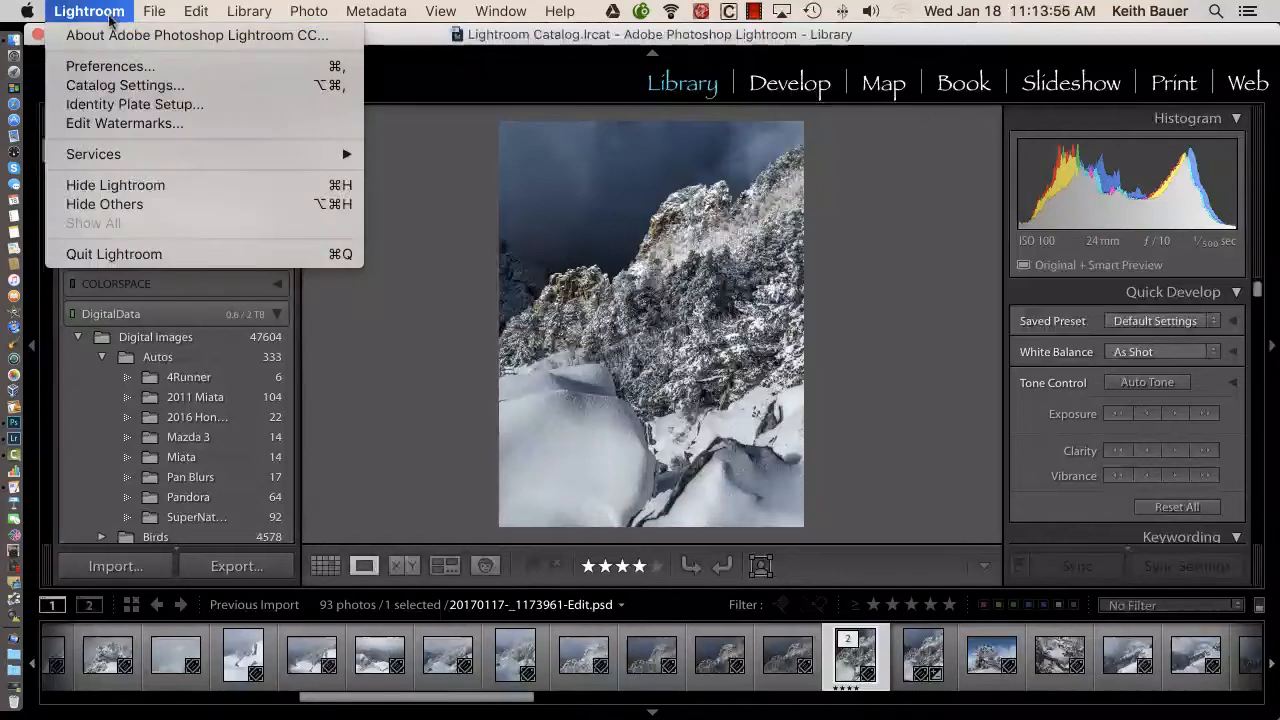
click(125, 68)
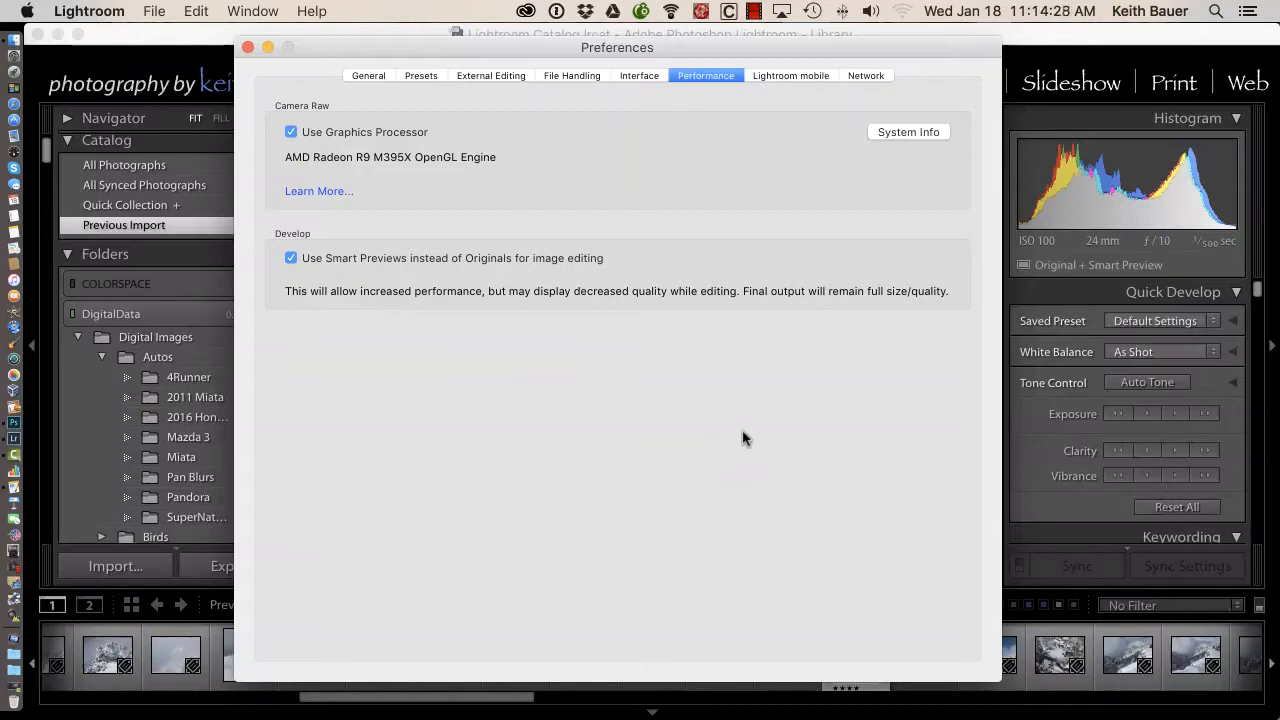
click(249, 50)
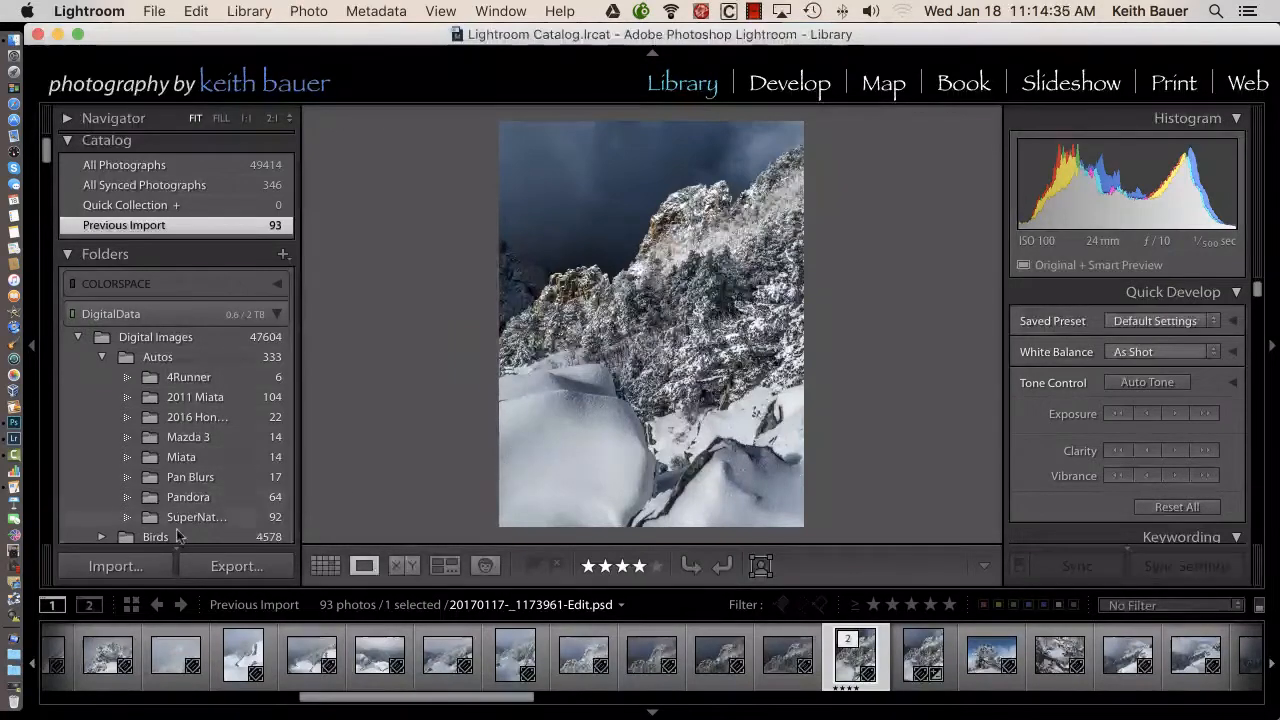
Enable Build Smart Previews in the photo import settings, and cancel without importing any photos
click(142, 566)
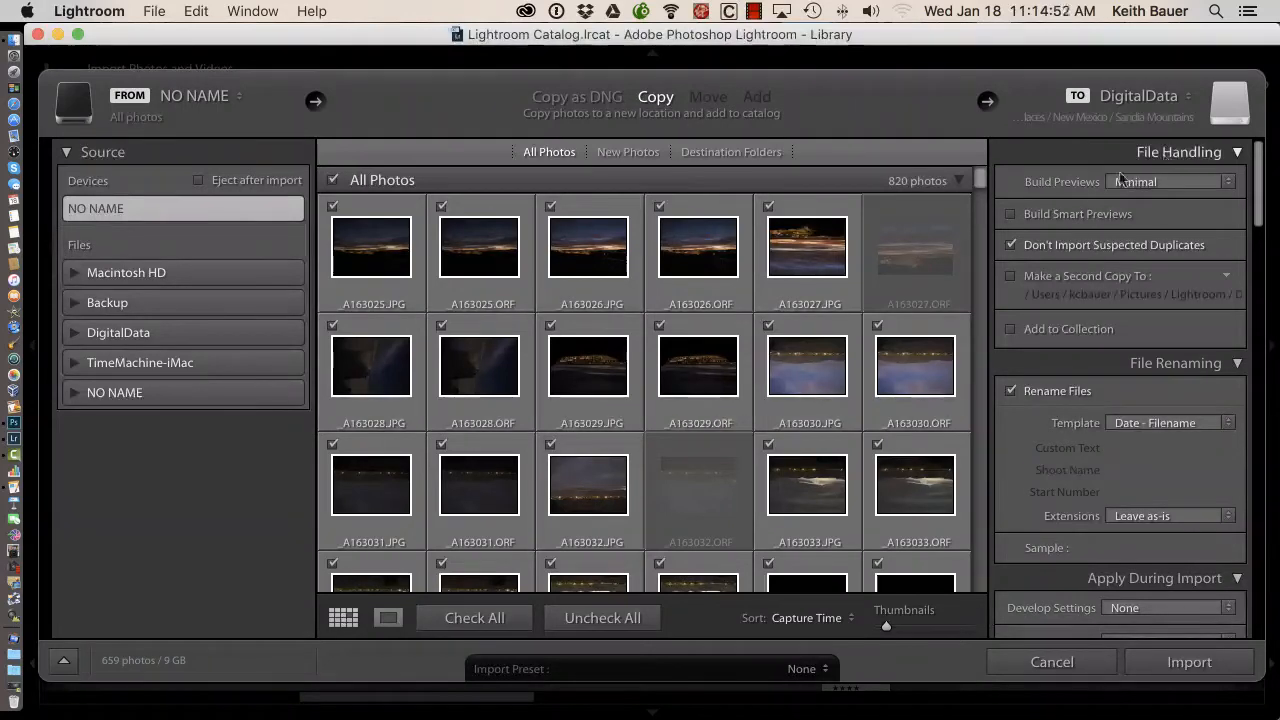
click(1011, 214)
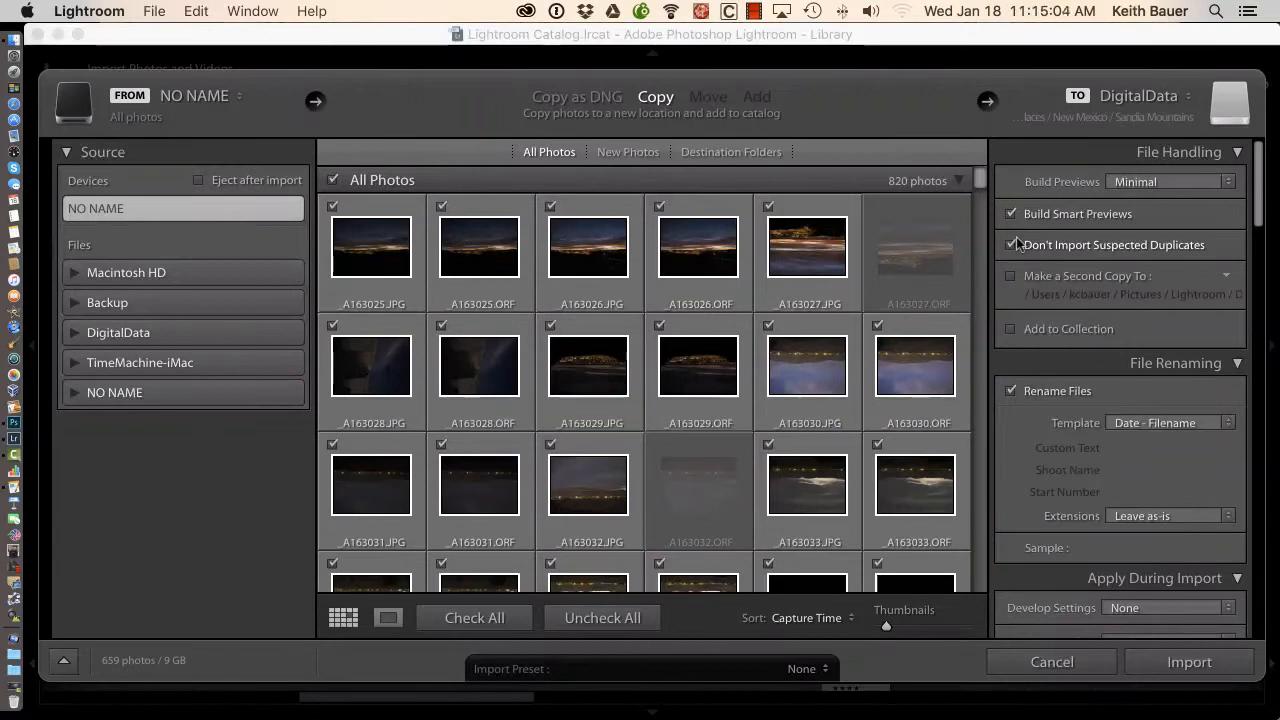
click(1052, 663)
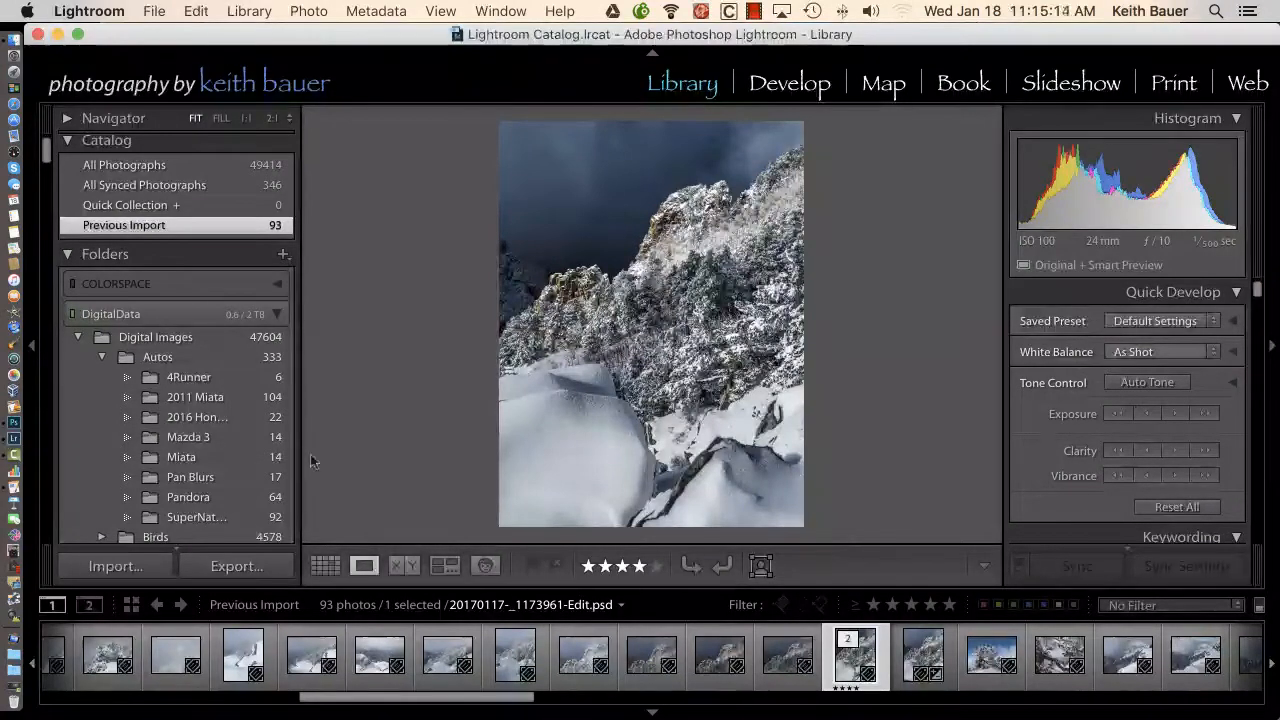
Open the American GoldFinch folder under the New Mexico folders and build Smart Previews for all of its photos
drag(46, 156, 55, 225)
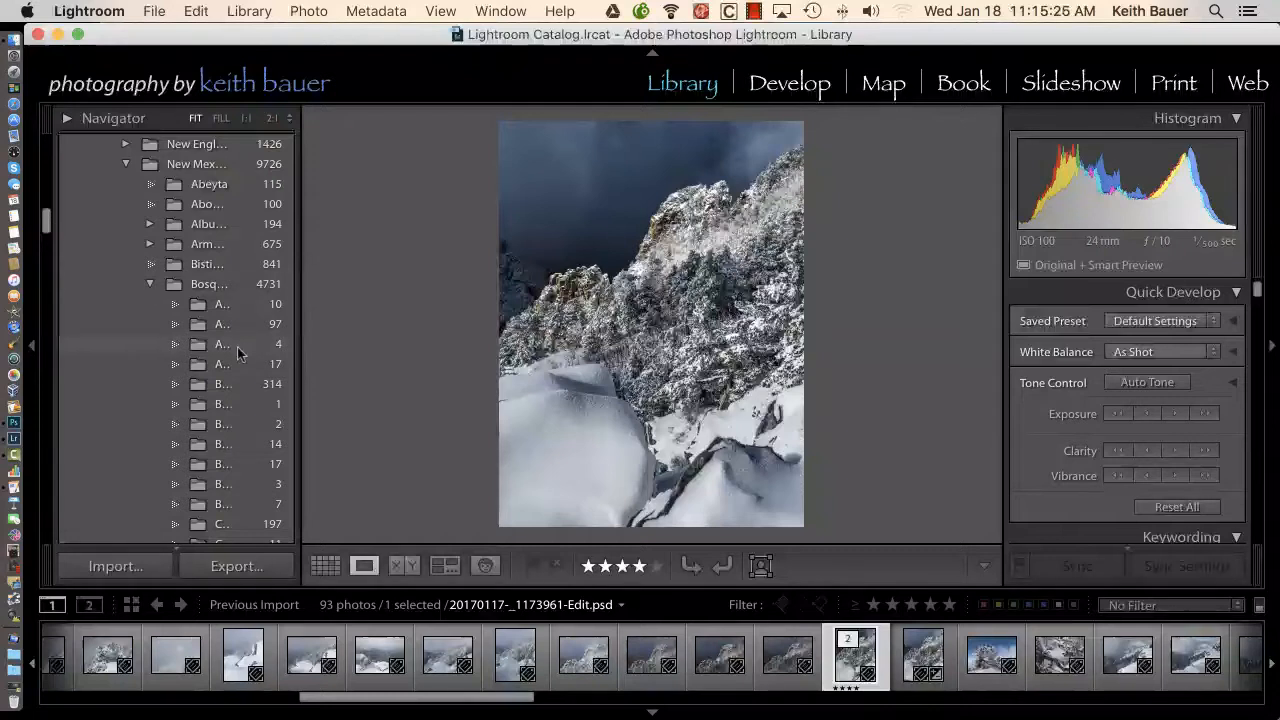
click(221, 309)
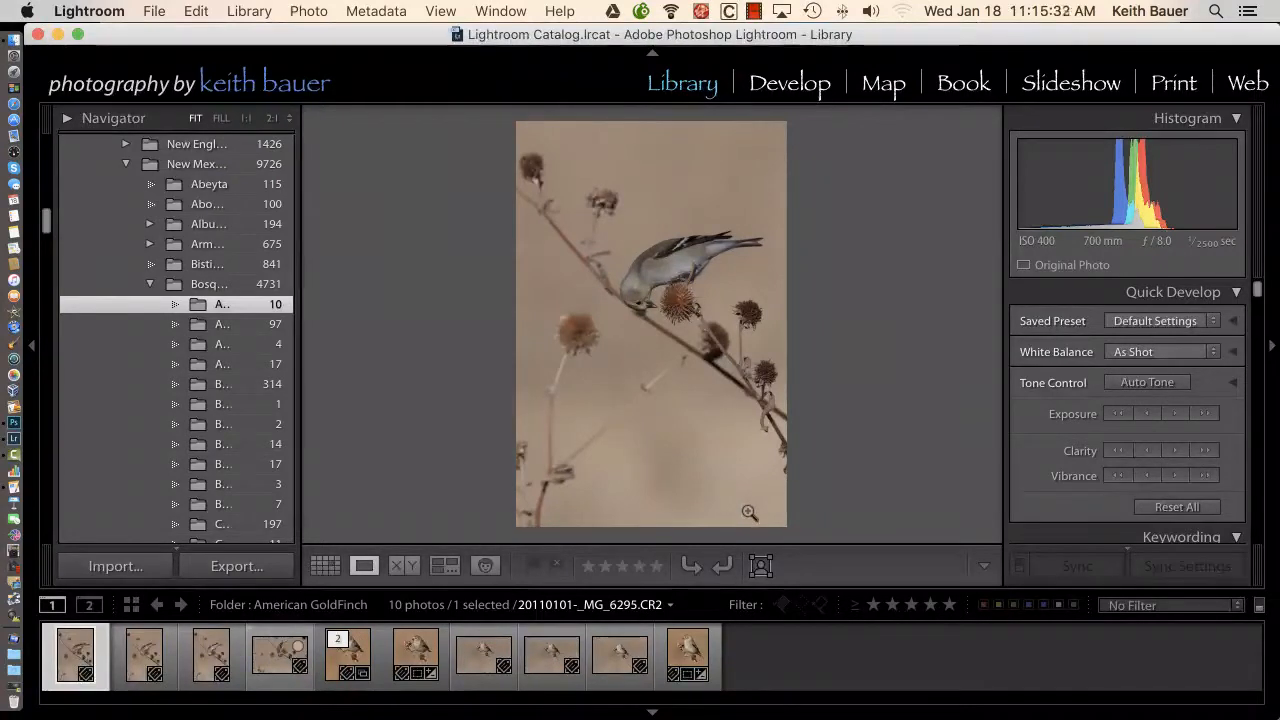
key(super+a)
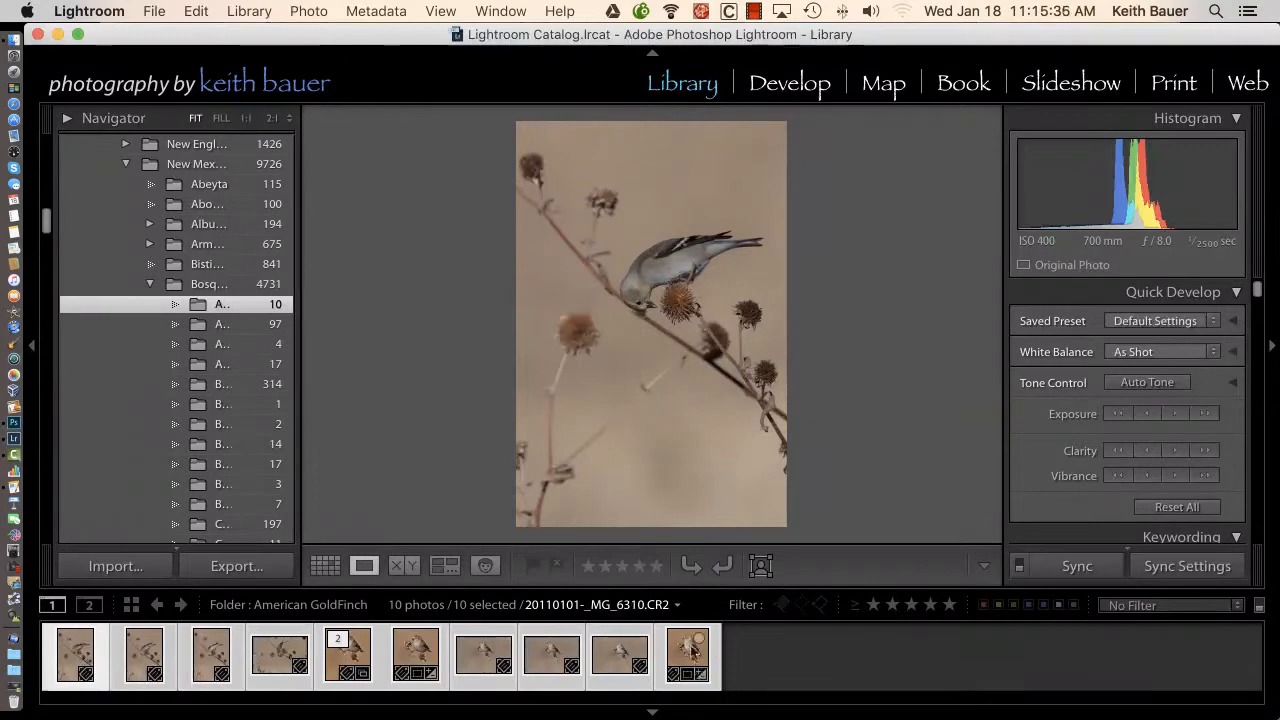
click(248, 14)
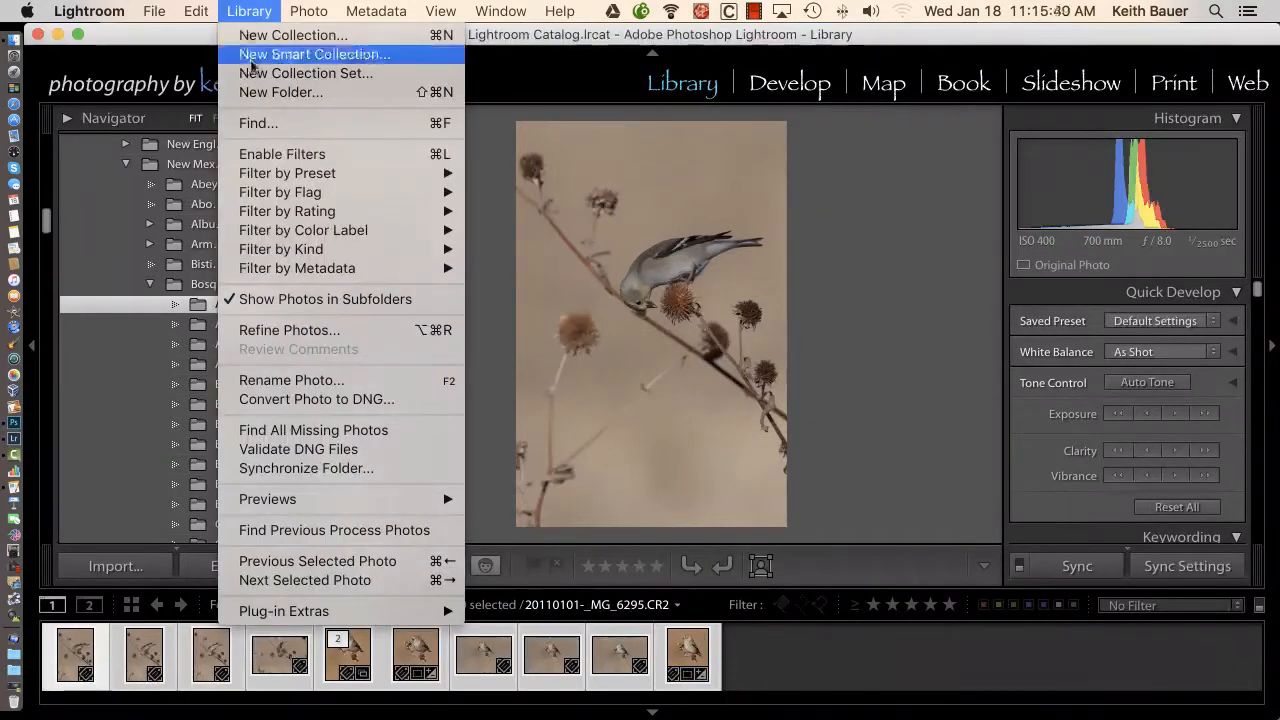
mouse_move(333, 513)
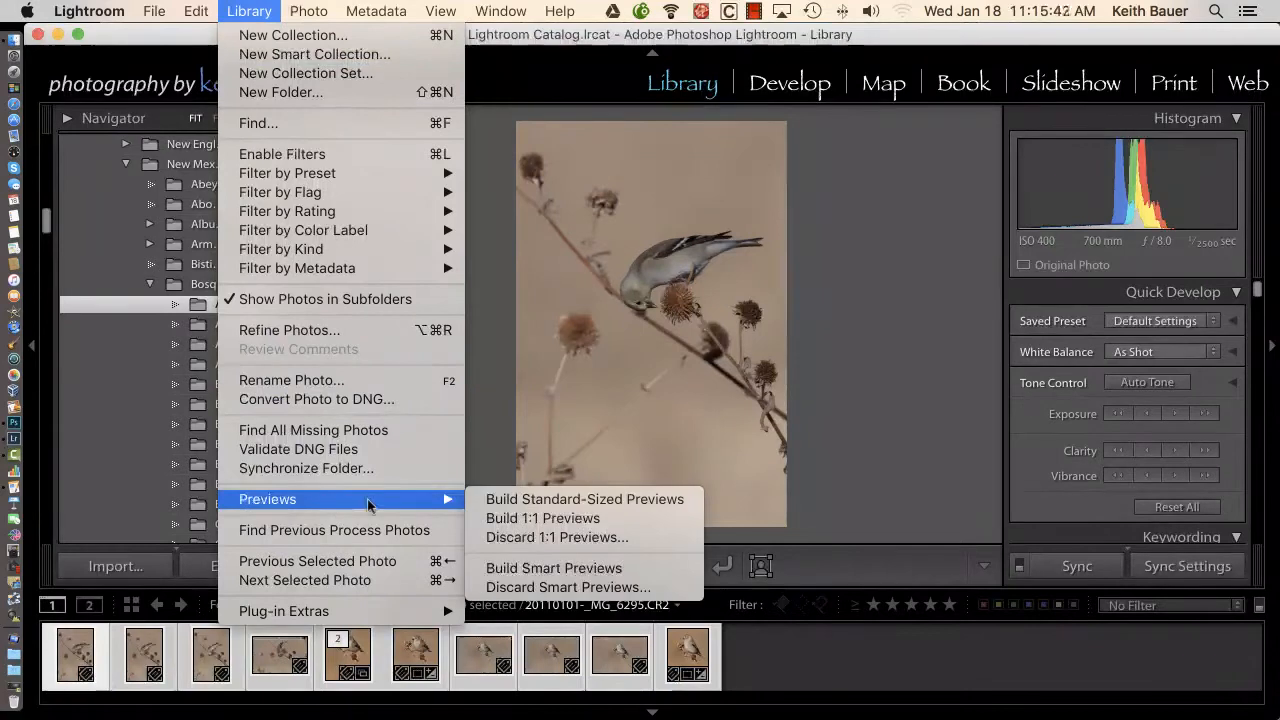
click(554, 568)
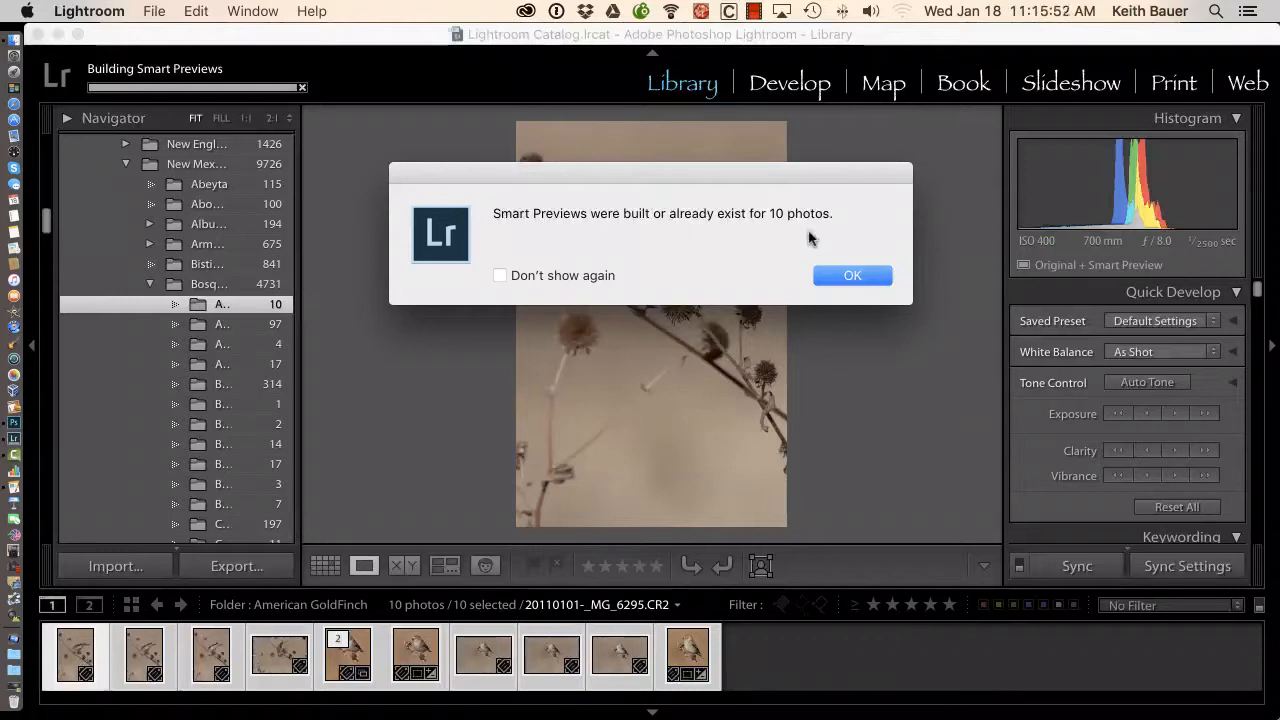
click(852, 276)
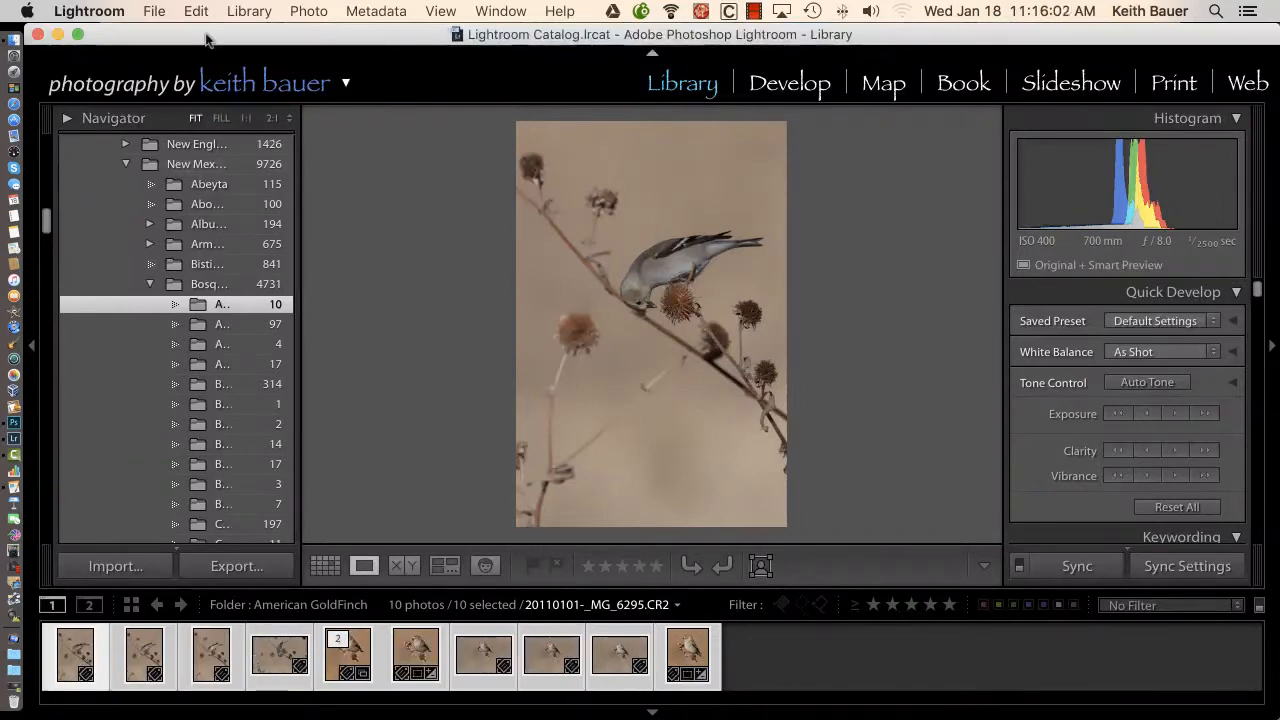
Discard the Smart Previews of all selected American GoldFinch photos
click(249, 11)
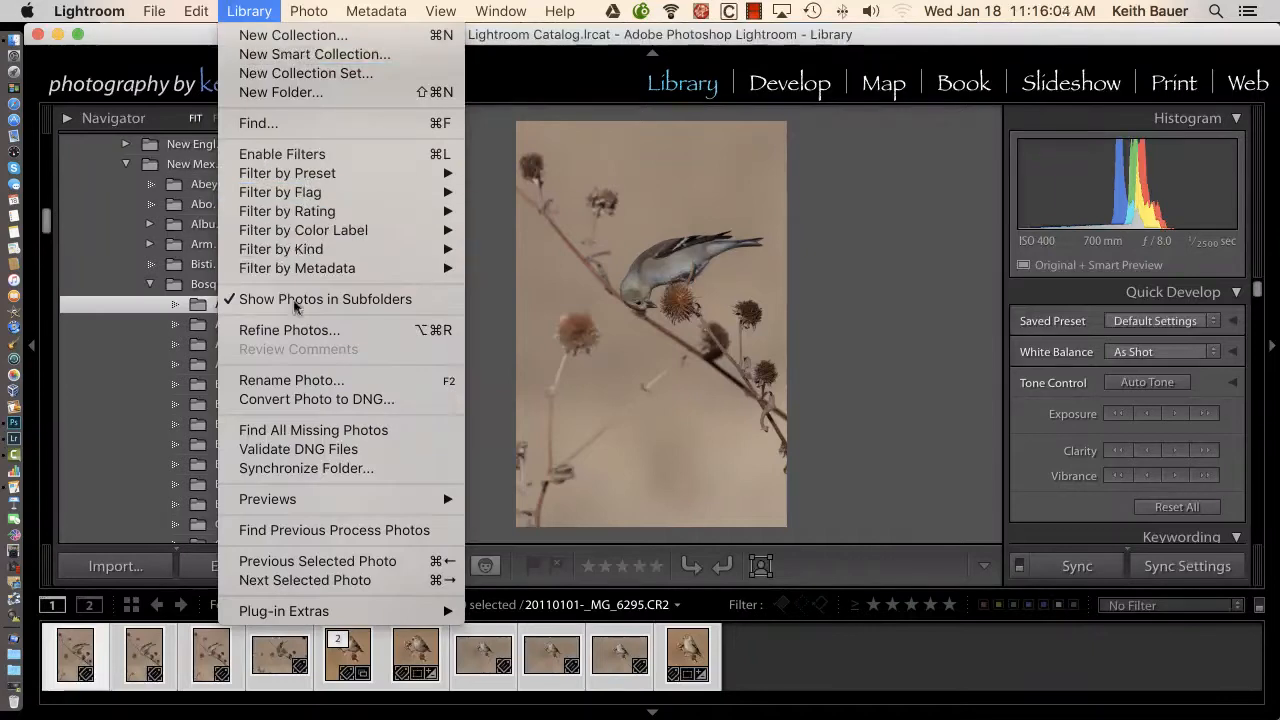
mouse_move(325, 500)
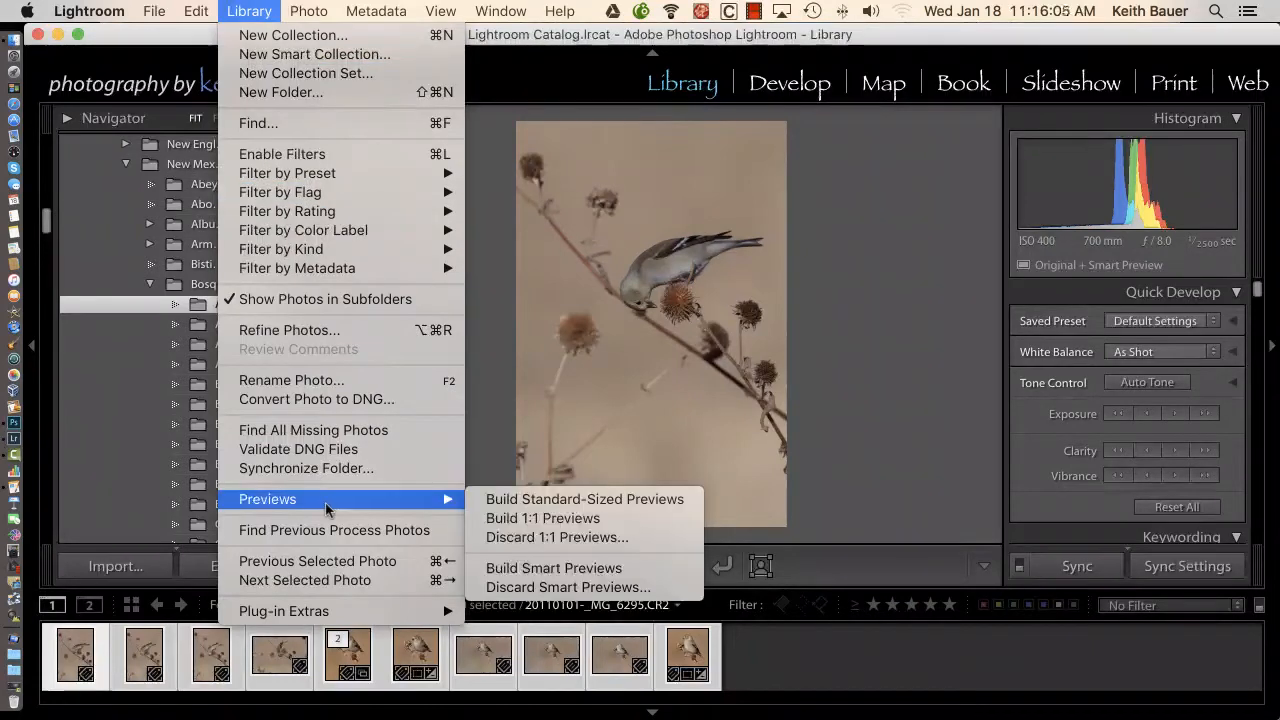
click(565, 587)
click(798, 283)
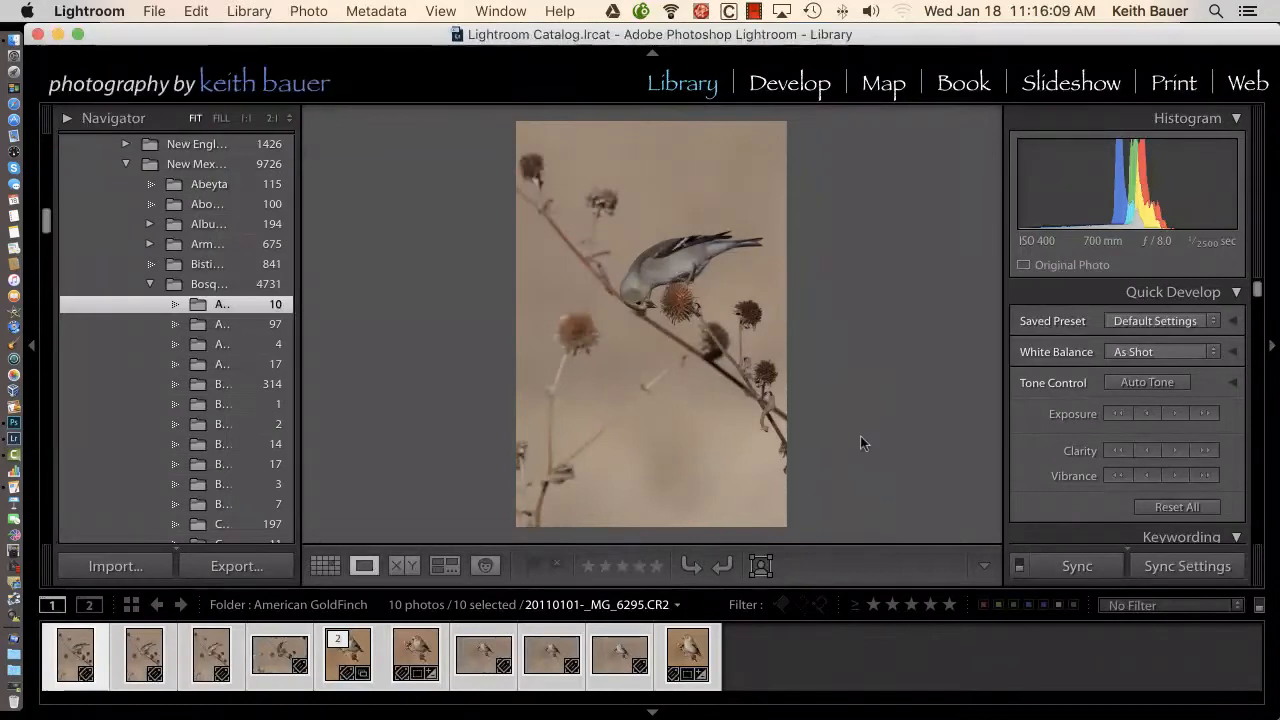
Select only the first goldfinch photo and build Smart Previews for all photos in the folder
click(775, 645)
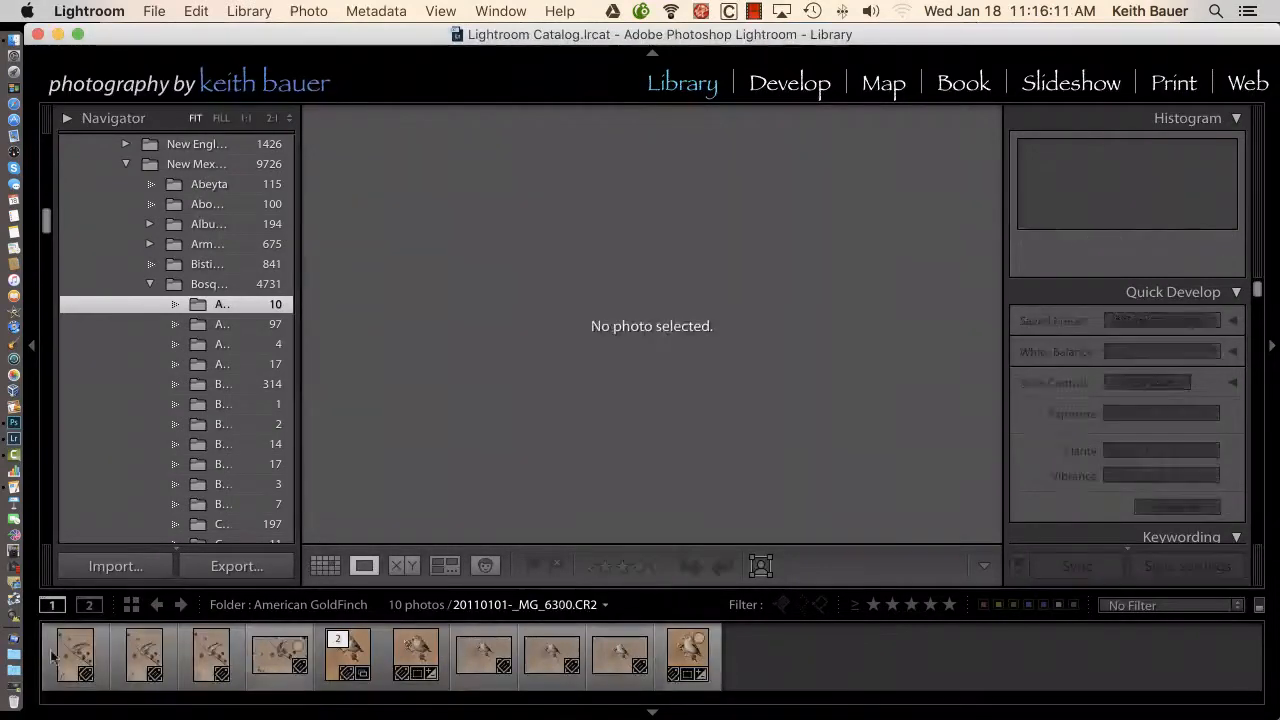
click(81, 650)
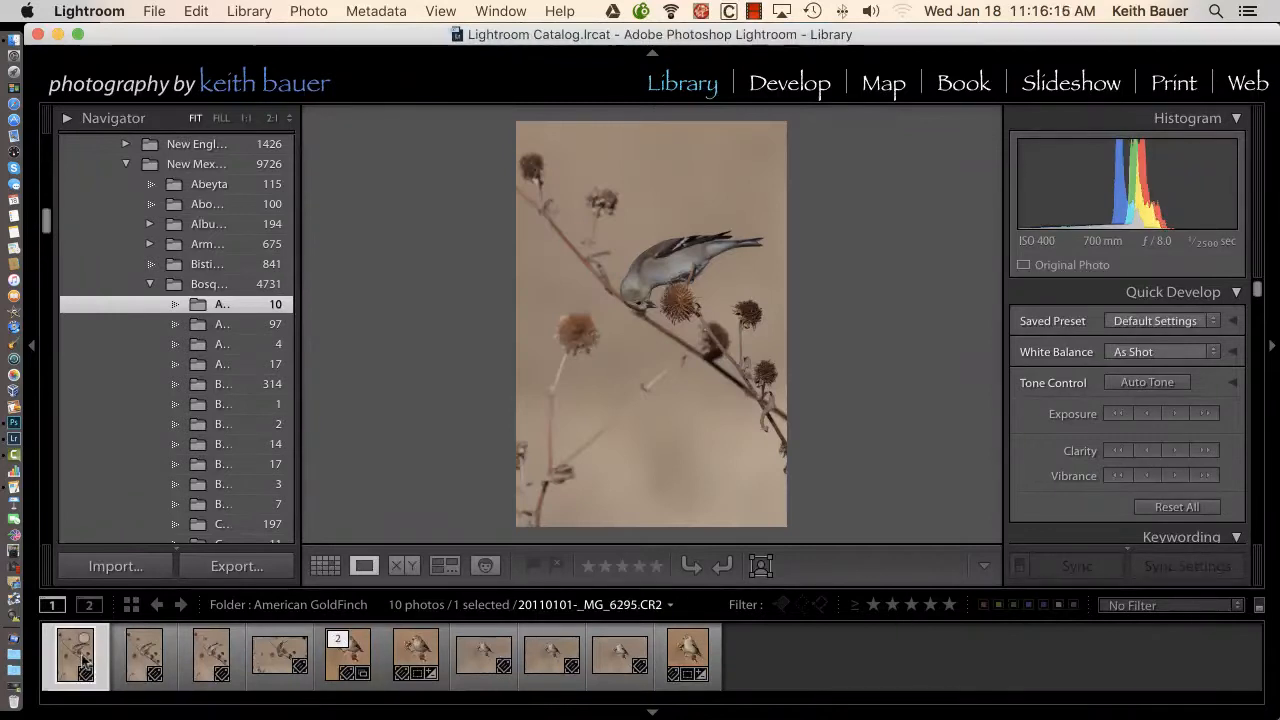
click(255, 14)
mouse_move(323, 499)
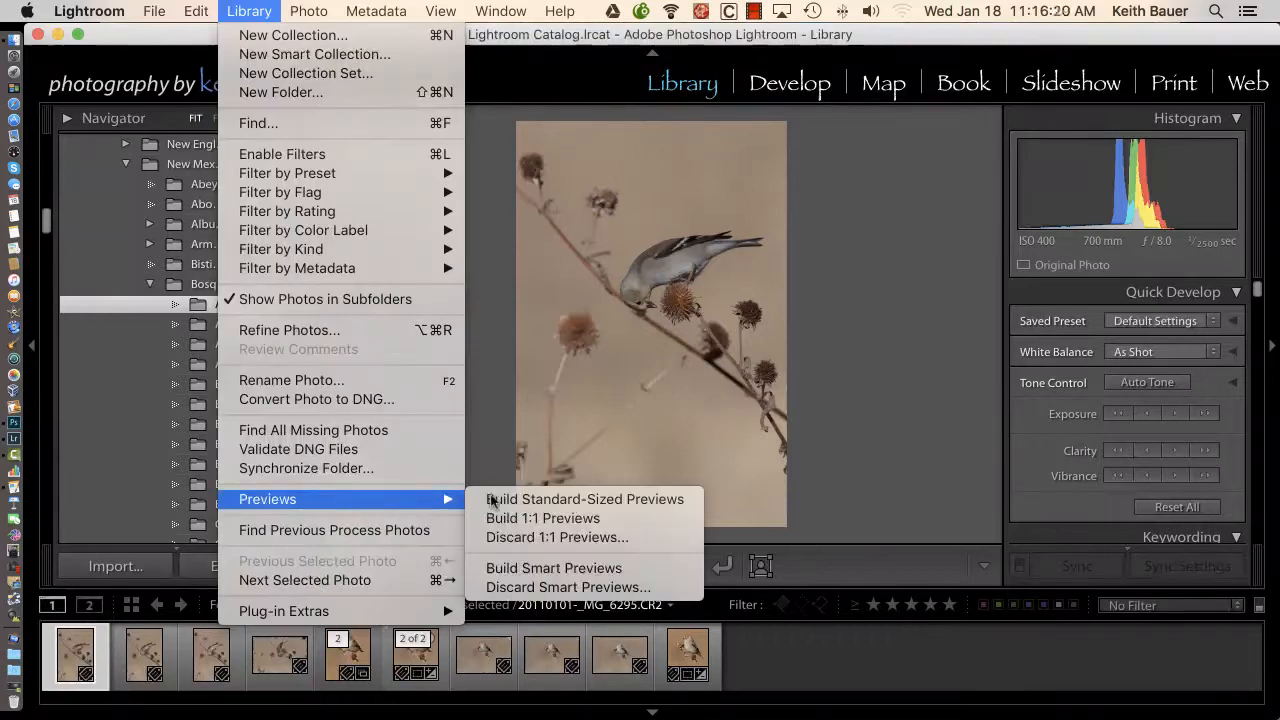
click(555, 568)
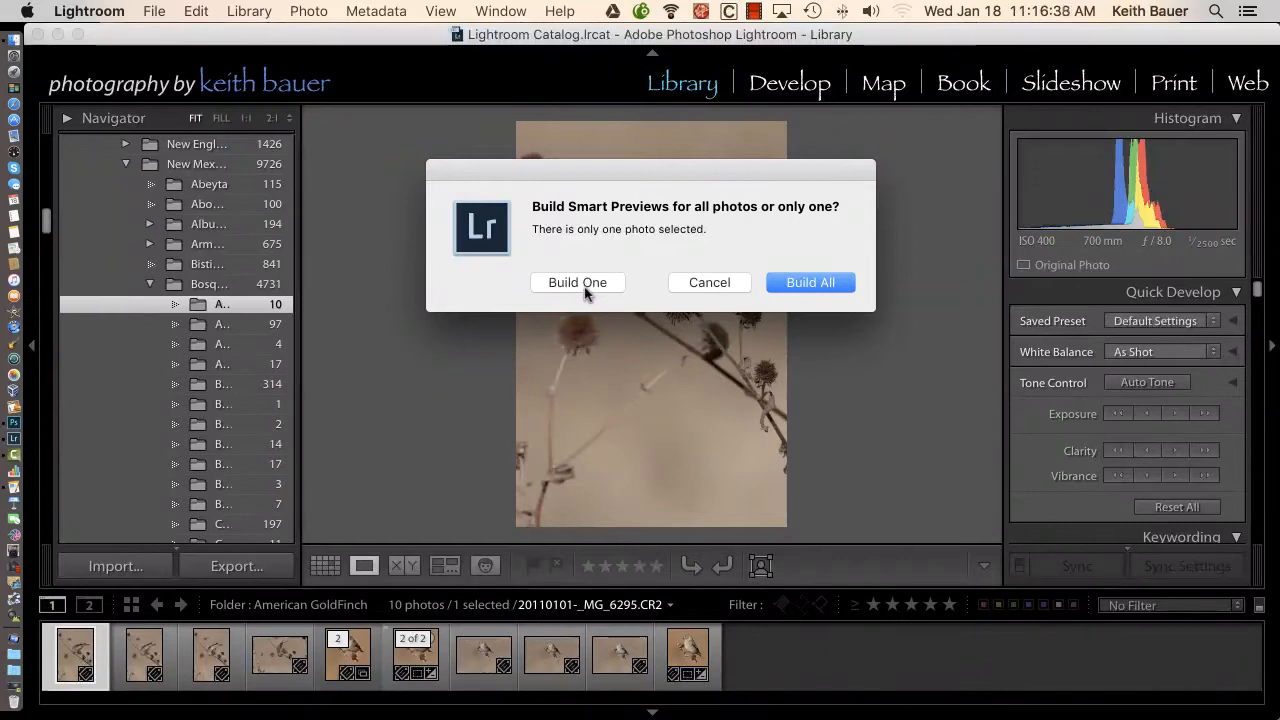
click(812, 283)
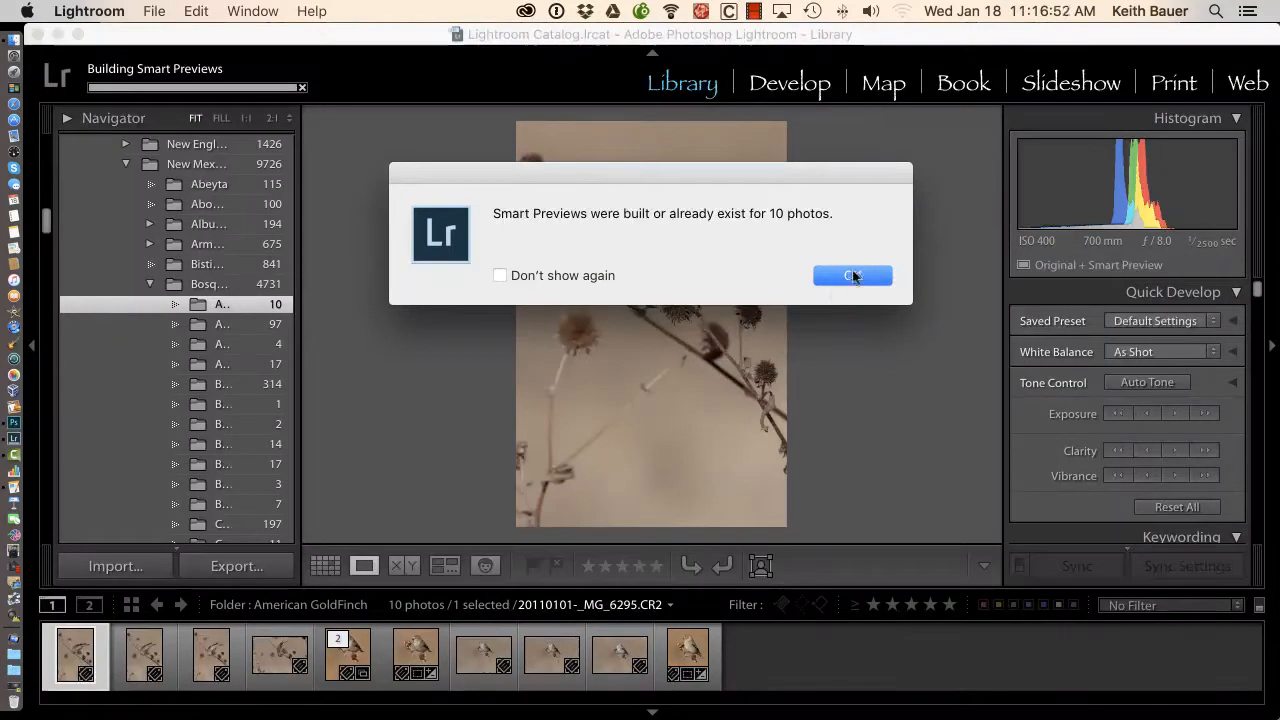
click(852, 275)
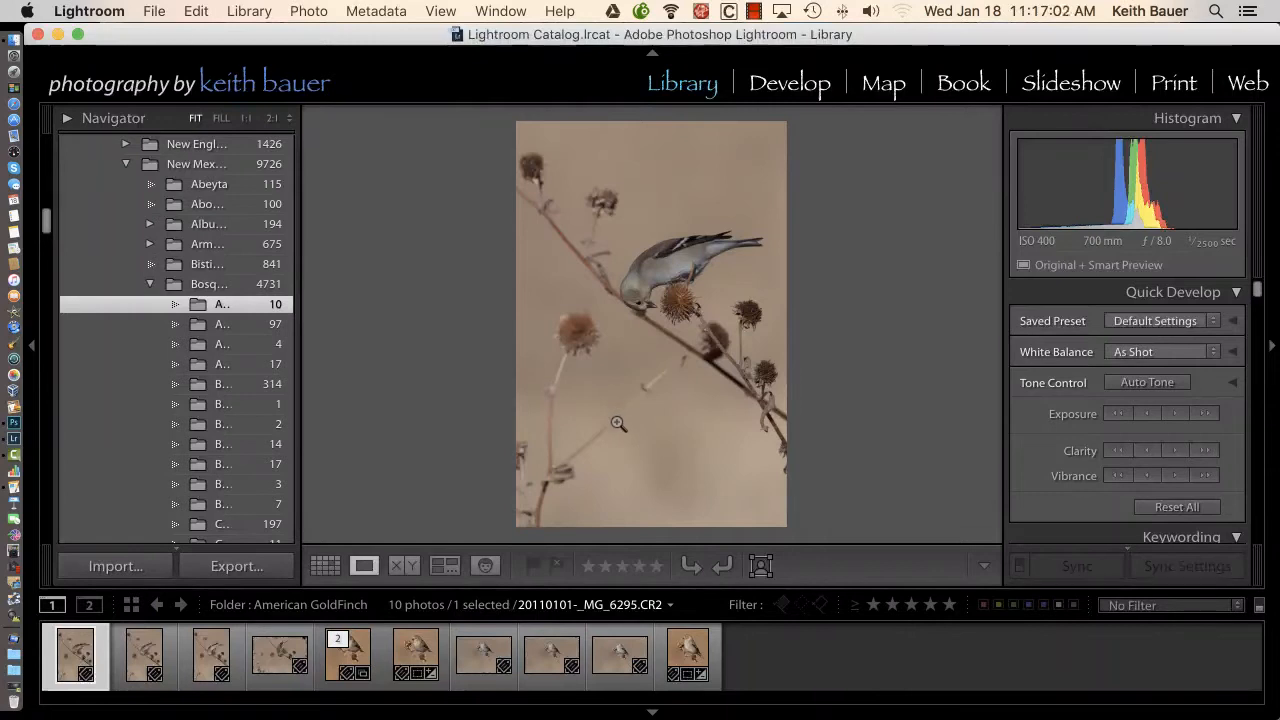
Show the photo's info overlay, and open the photo in the Develop module to check its original and Smart Preview status
key(i)
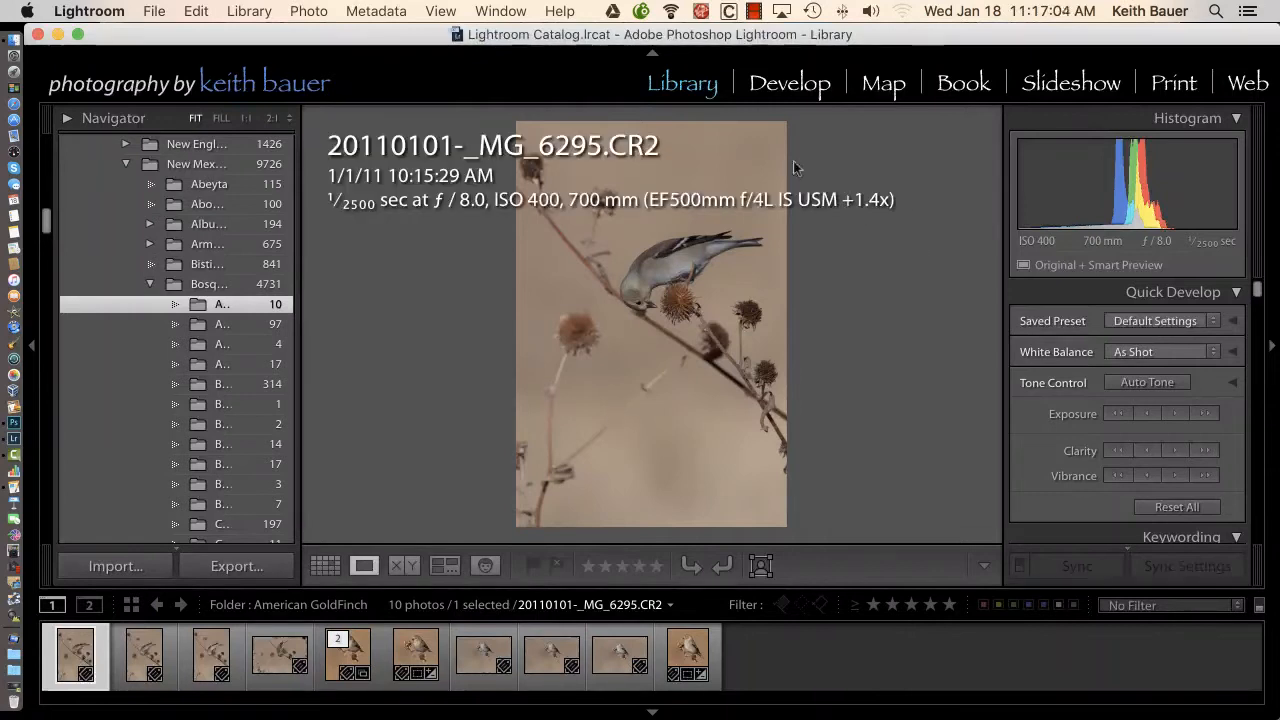
click(789, 86)
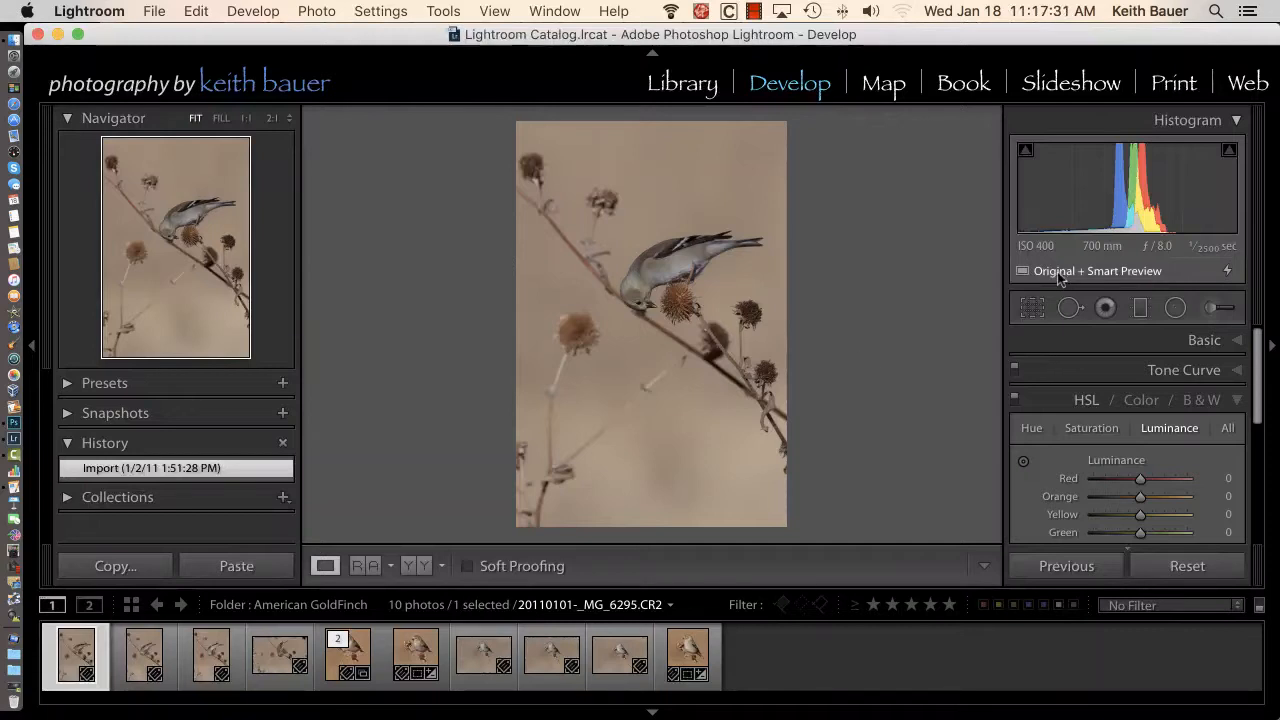
mouse_move(1060, 279)
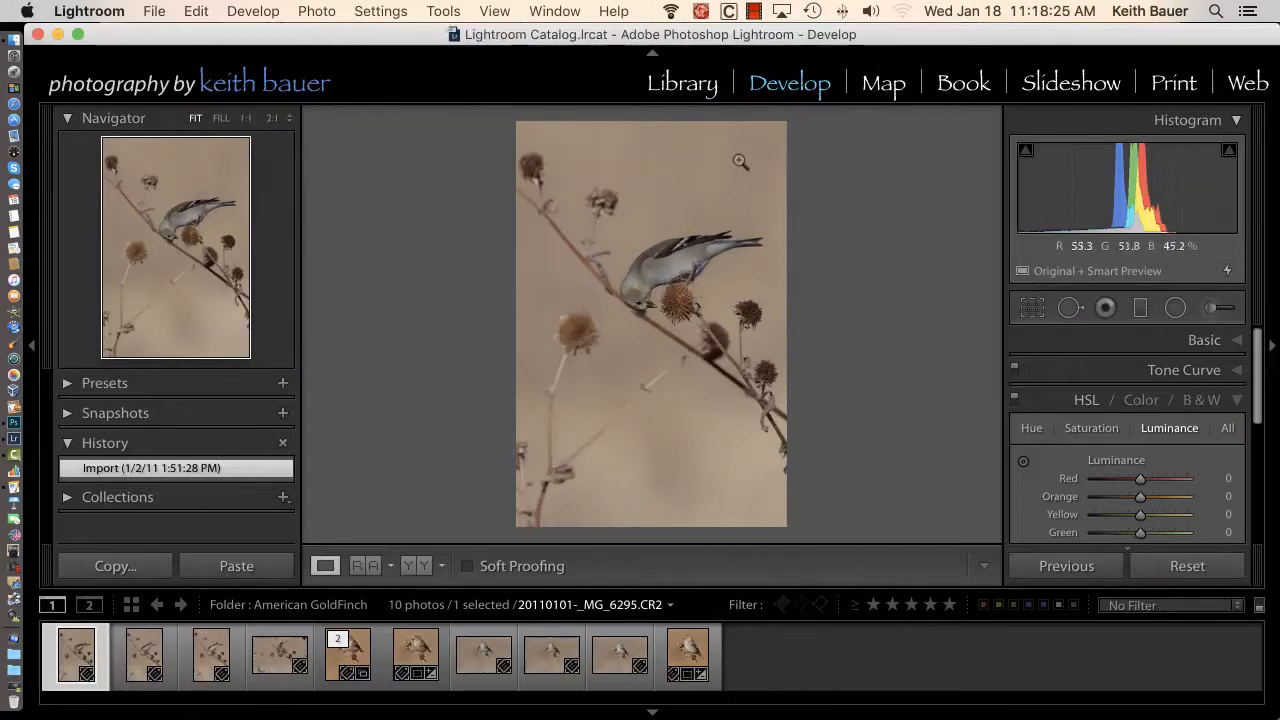
Return to the Library and view the photos in the smart collections Smart Previews Exist < 30 Days and Smart Previews Exist > 30 days
click(688, 88)
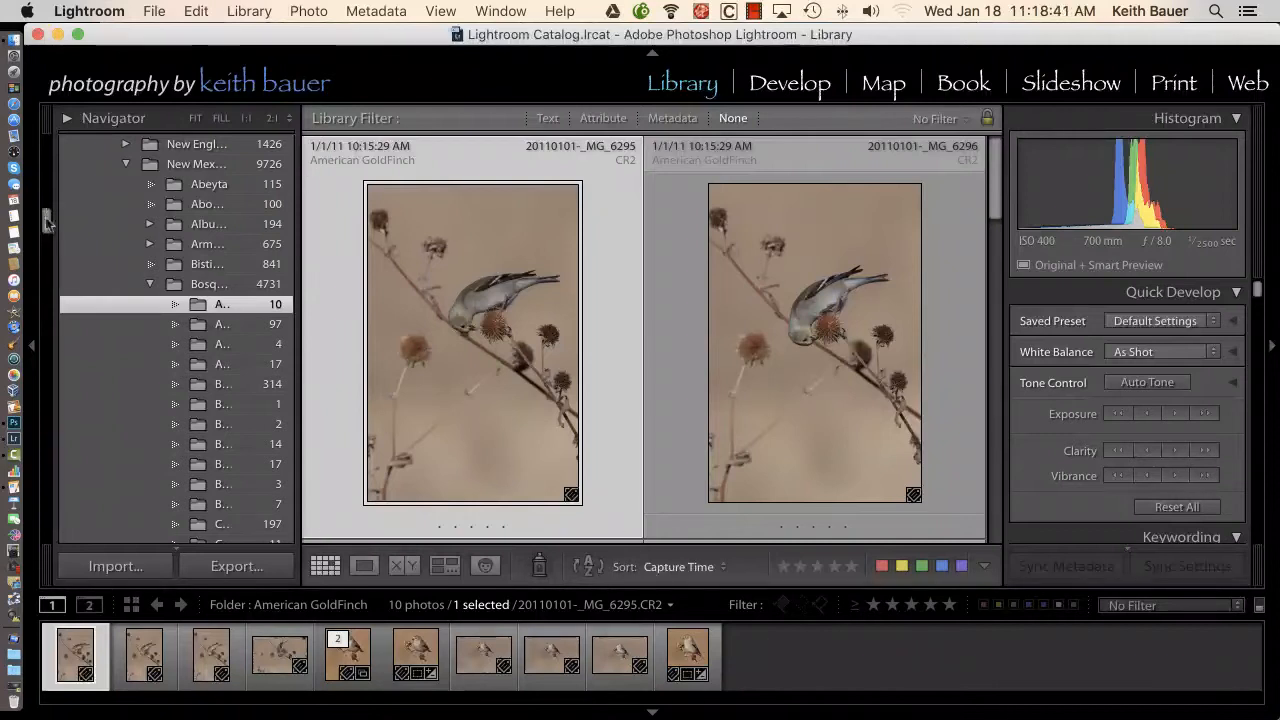
drag(47, 222, 68, 484)
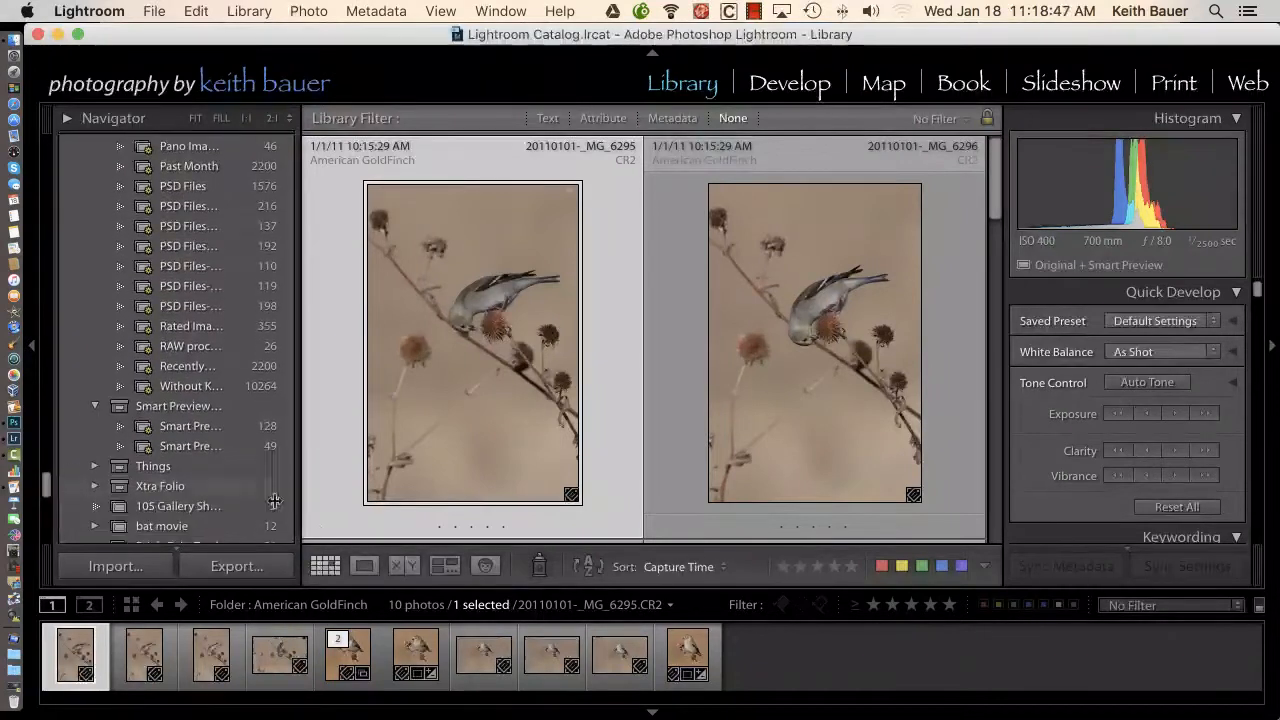
drag(301, 495, 426, 501)
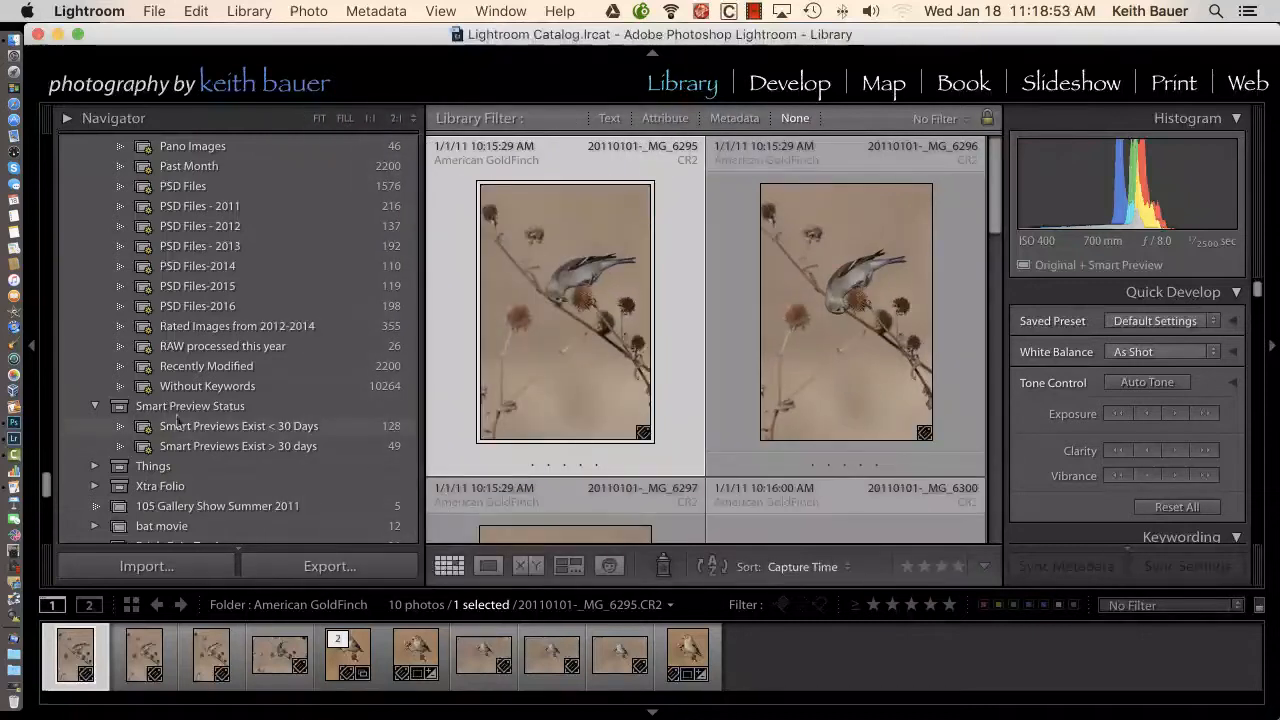
click(216, 426)
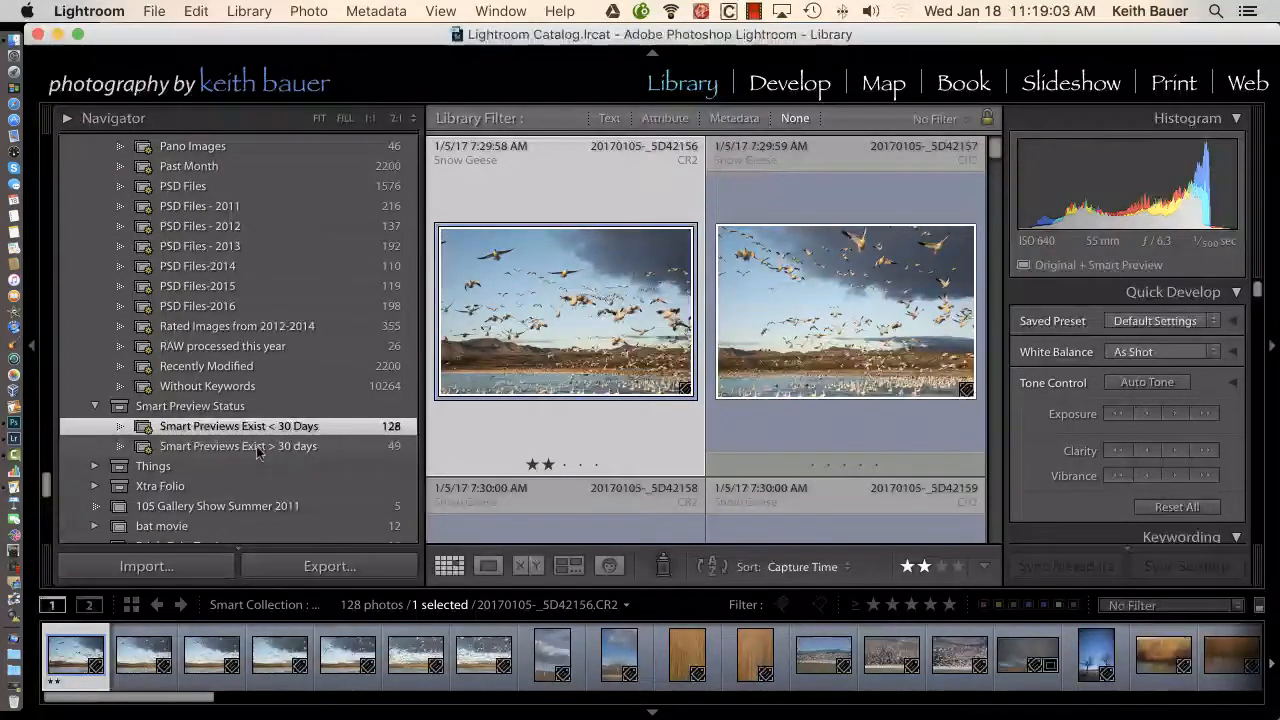
click(254, 449)
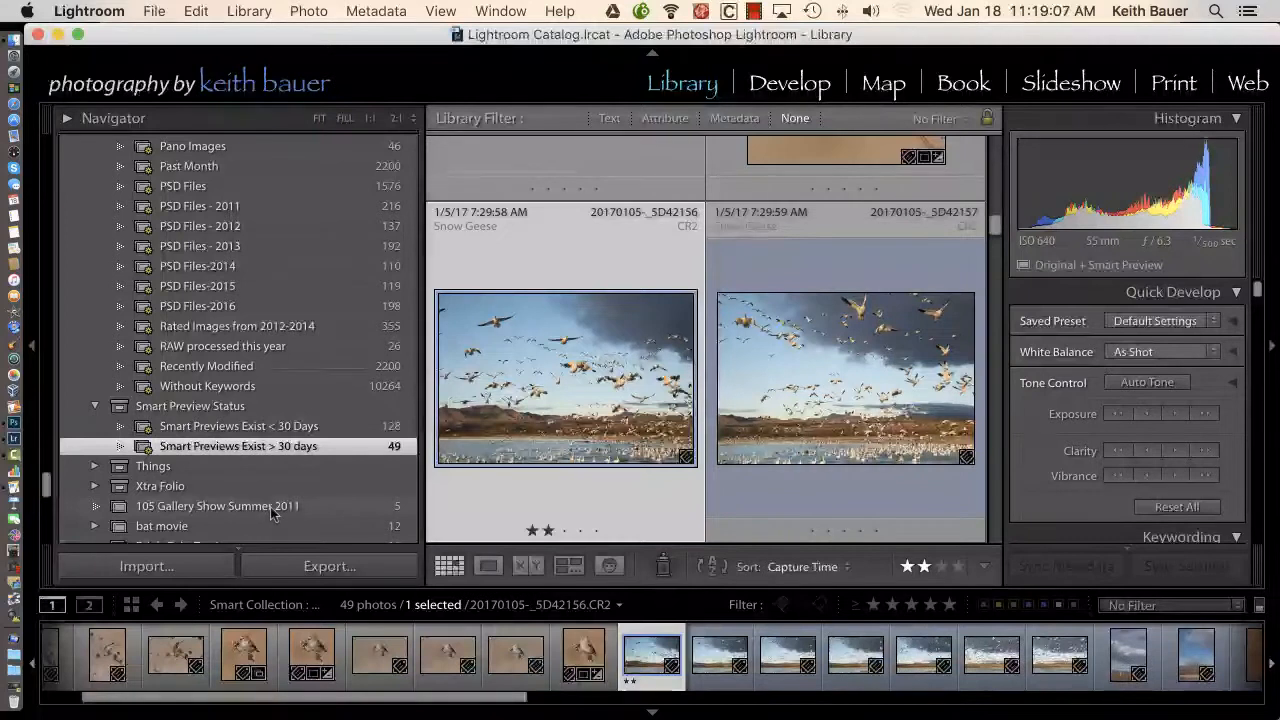
drag(996, 226, 996, 165)
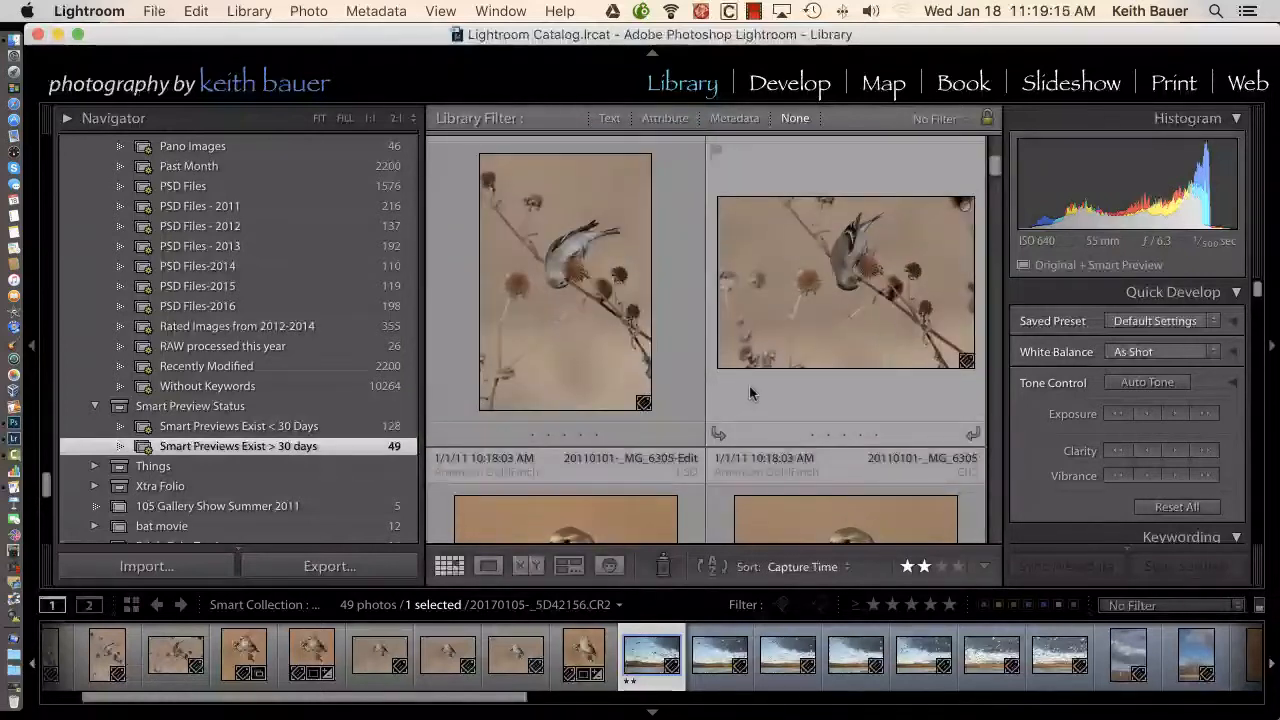
Examine the rules of the smart collection Smart Previews Exist < 30 Days without saving any changes
click(308, 426)
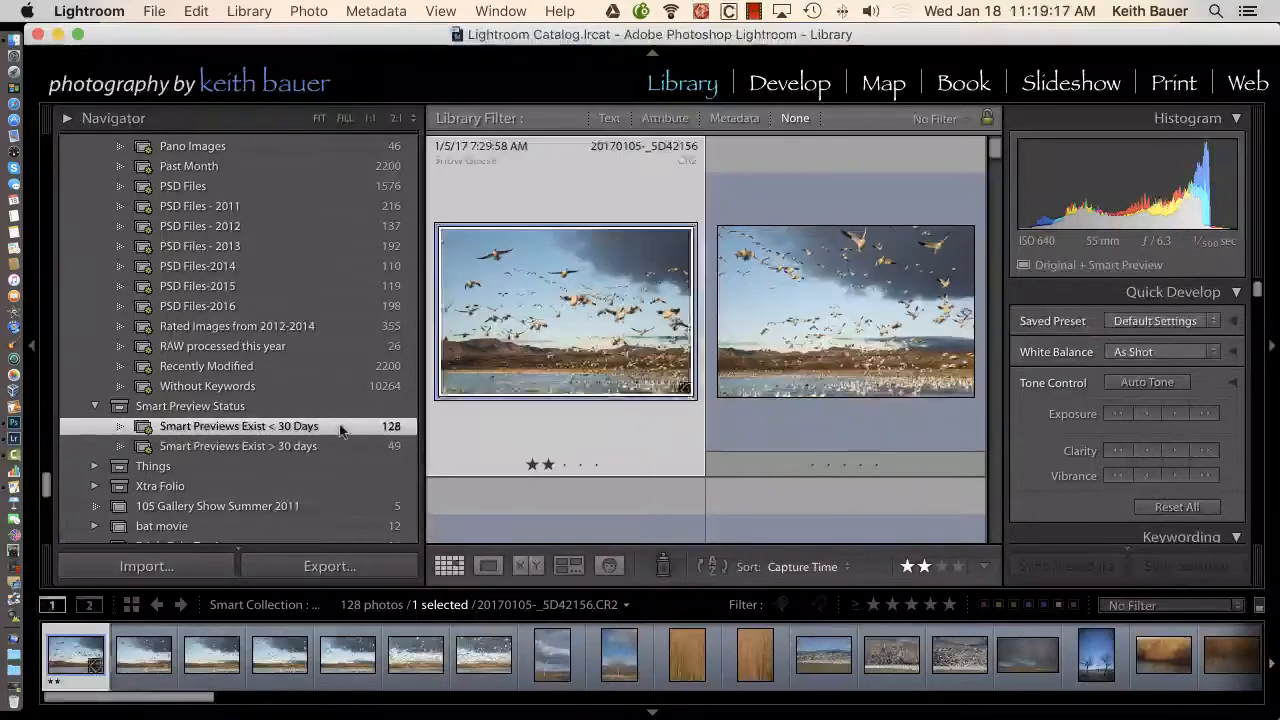
right_click(308, 425)
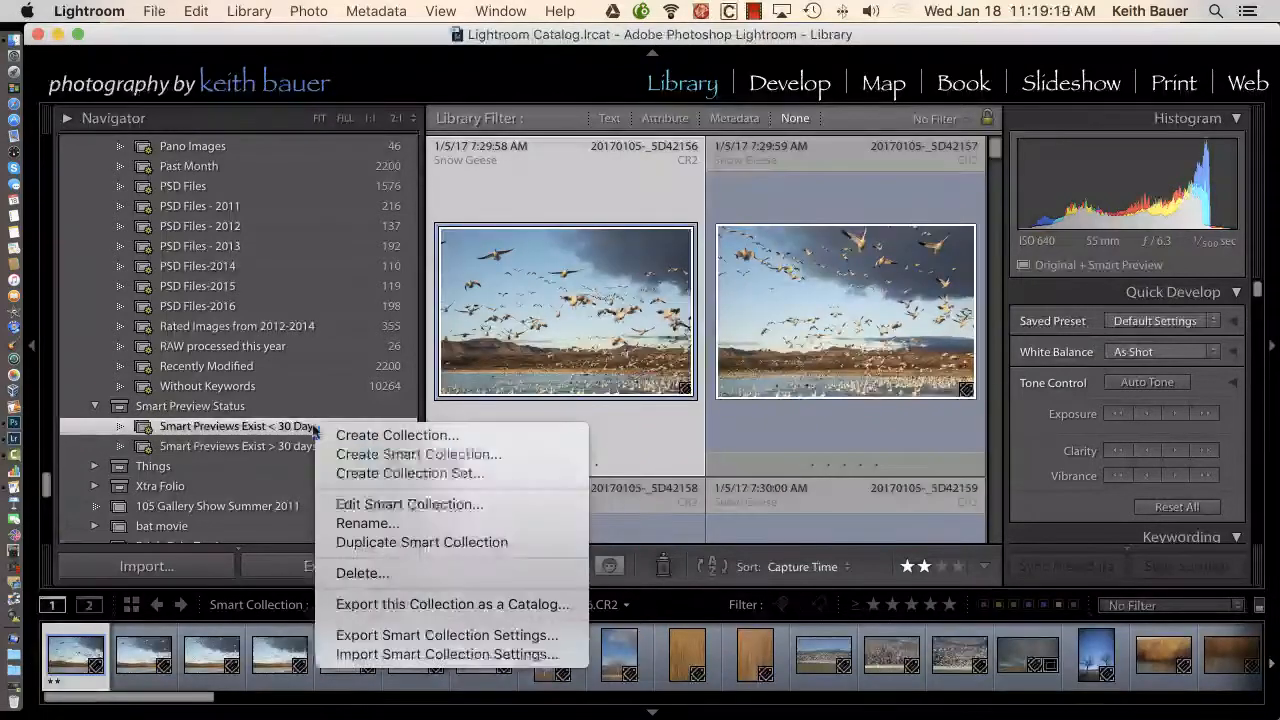
click(378, 507)
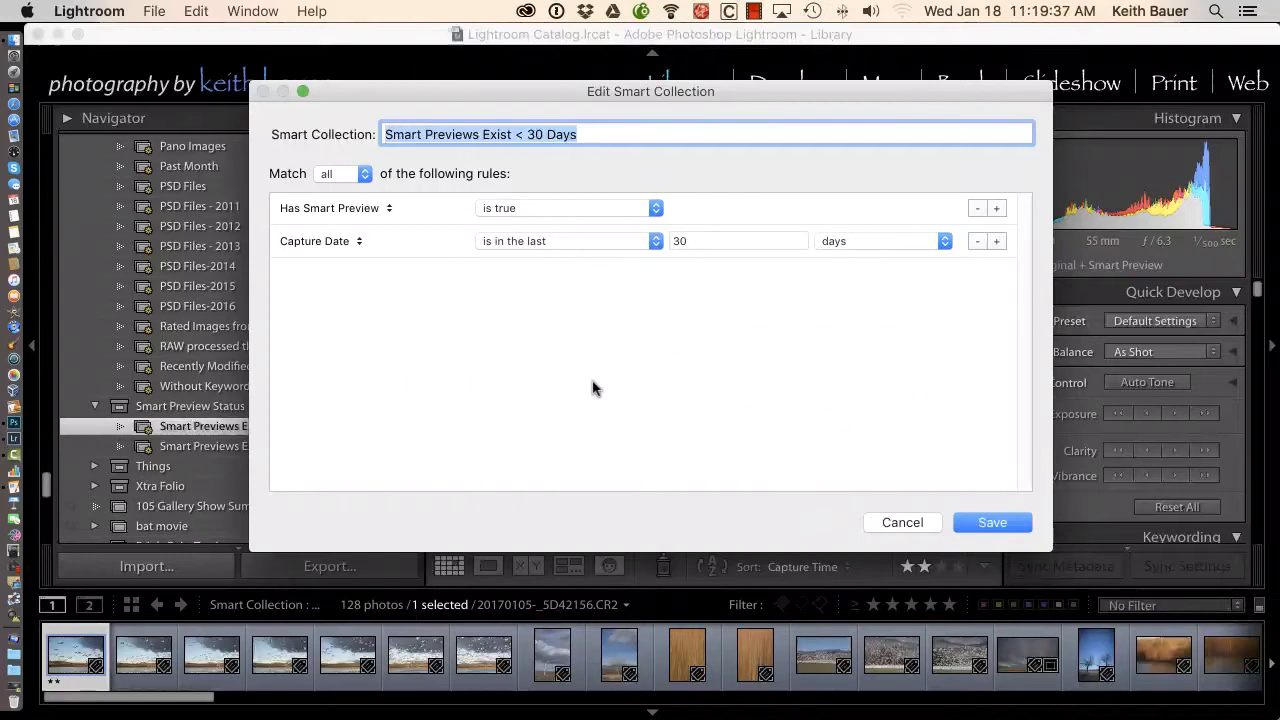
click(899, 523)
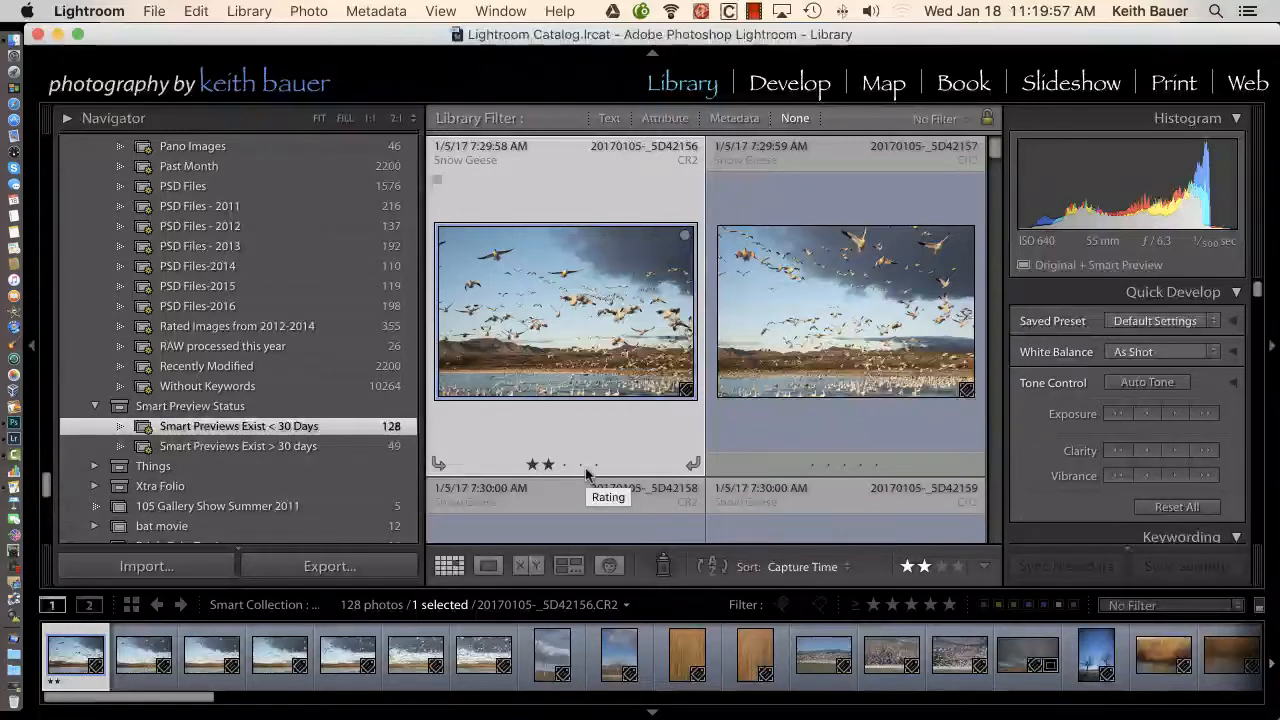
Locate the Discard Smart Previews command for all selected photos in smart collection Smart Previews Exist > 30 days without running it, and deselect the photos
click(300, 447)
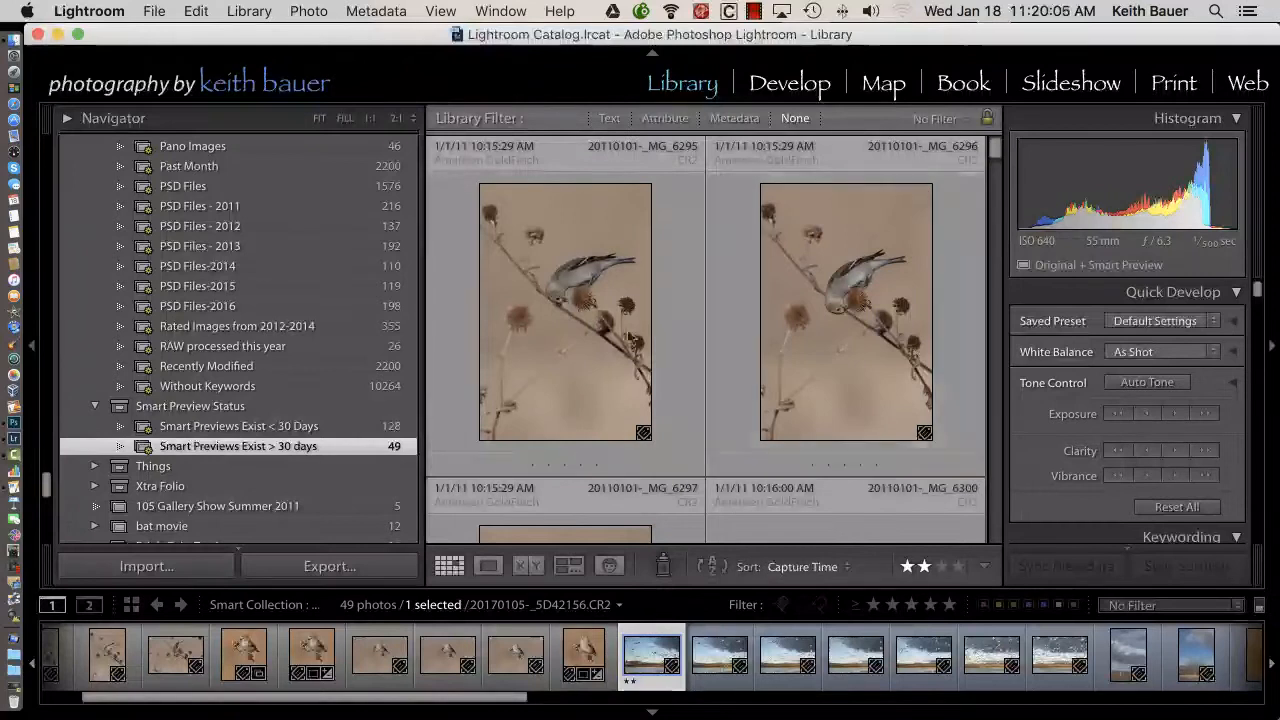
key(super+a)
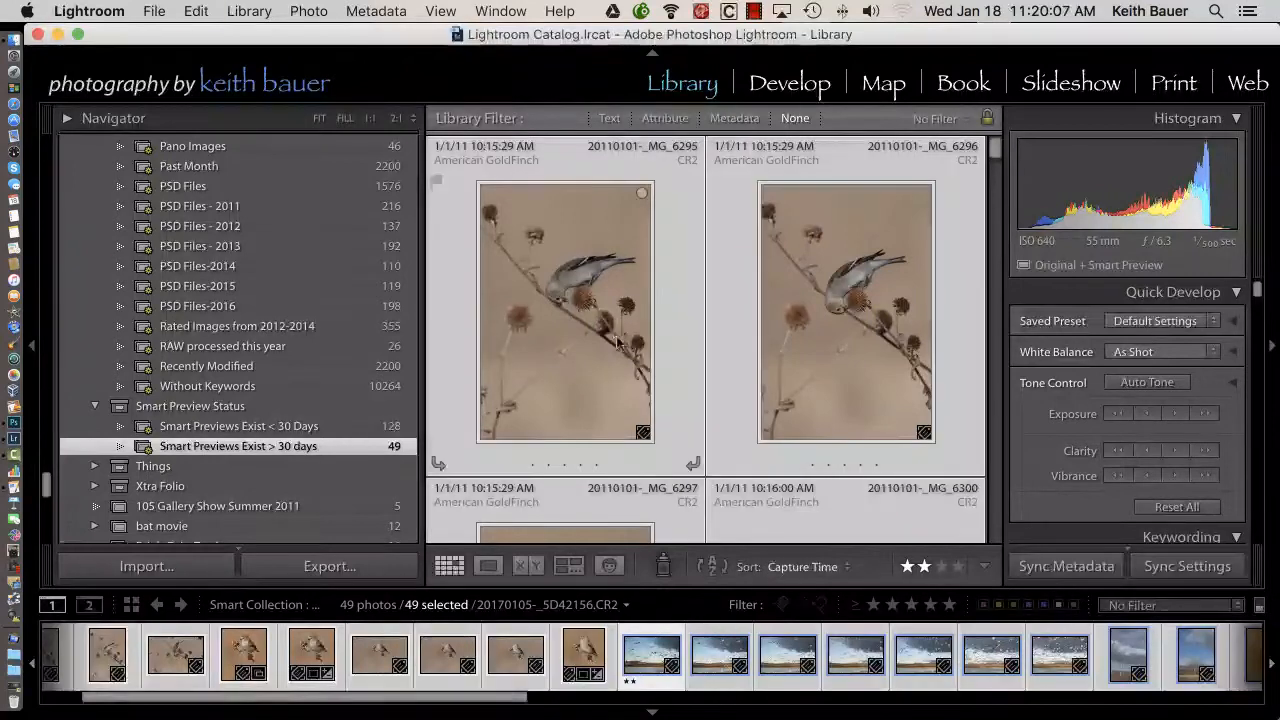
click(247, 14)
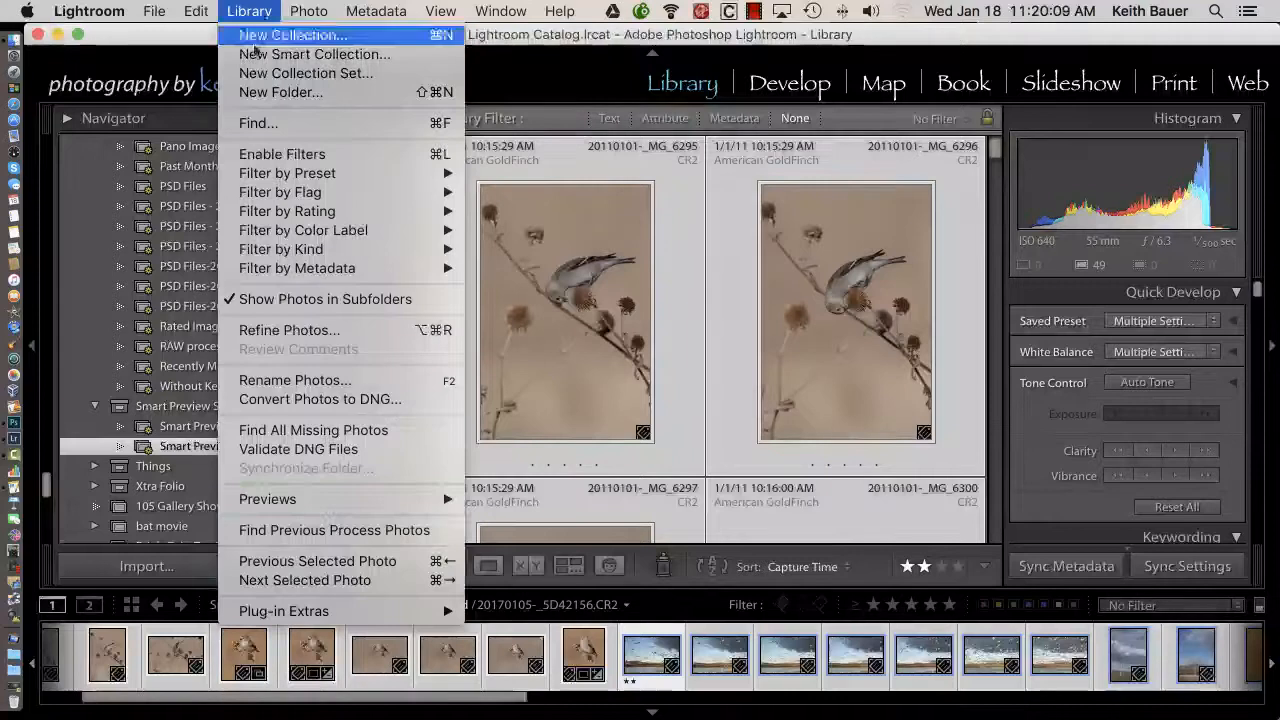
mouse_move(393, 498)
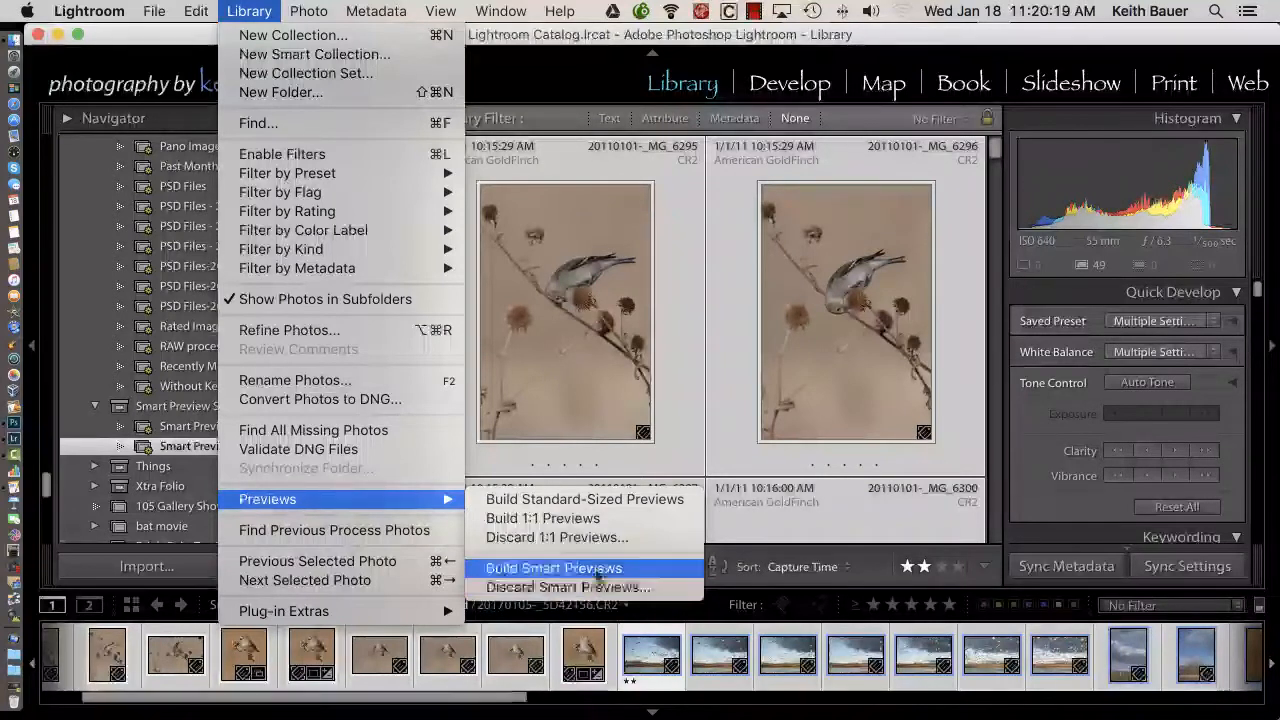
click(867, 123)
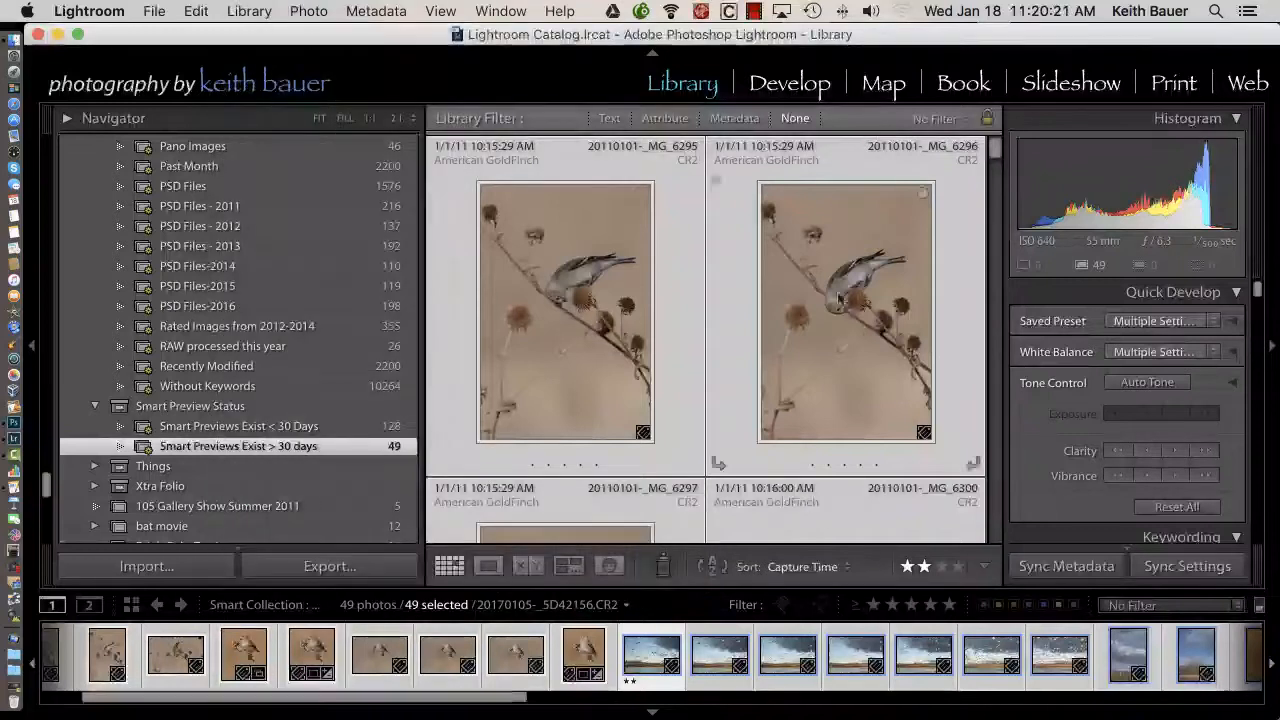
key(super+d)
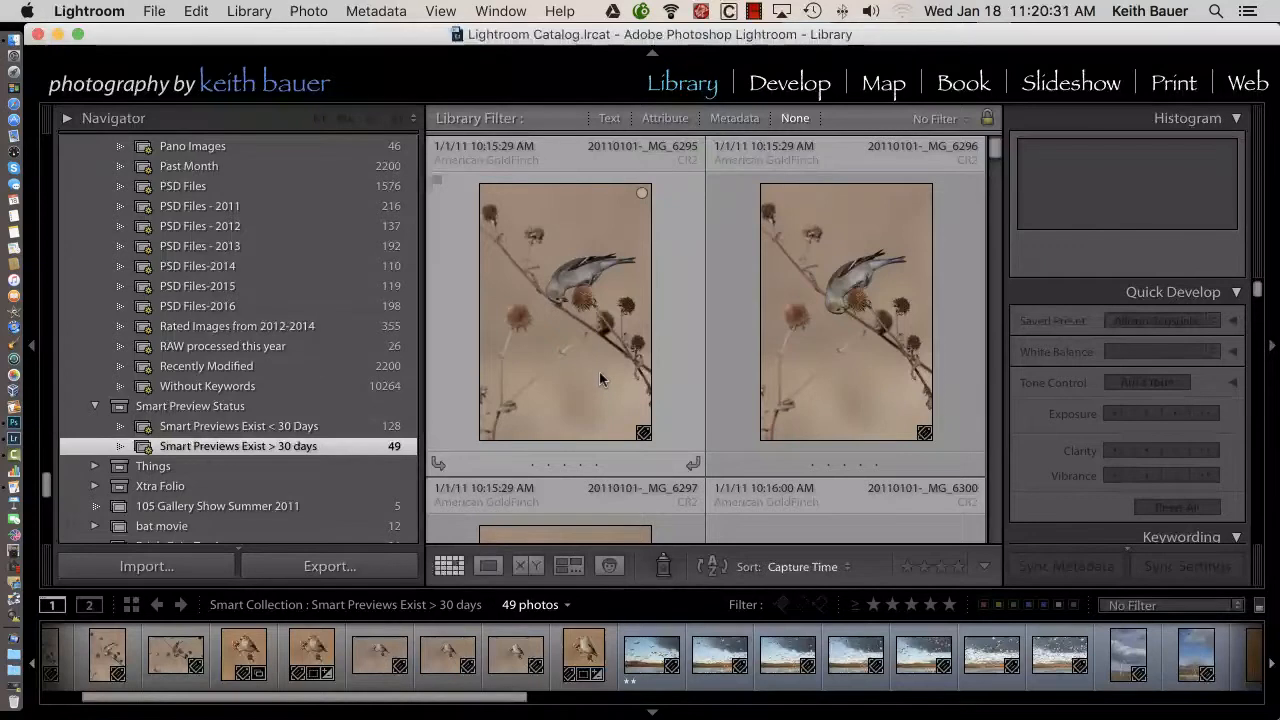
mouse_move(600, 378)
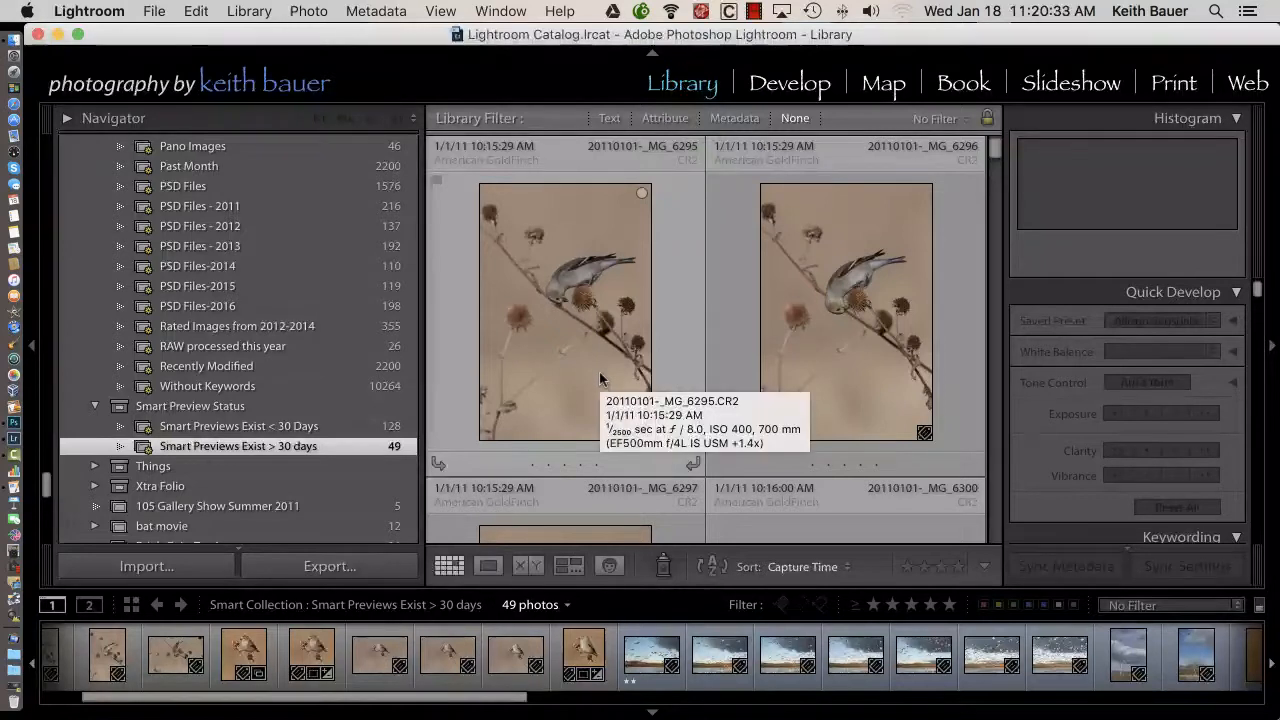